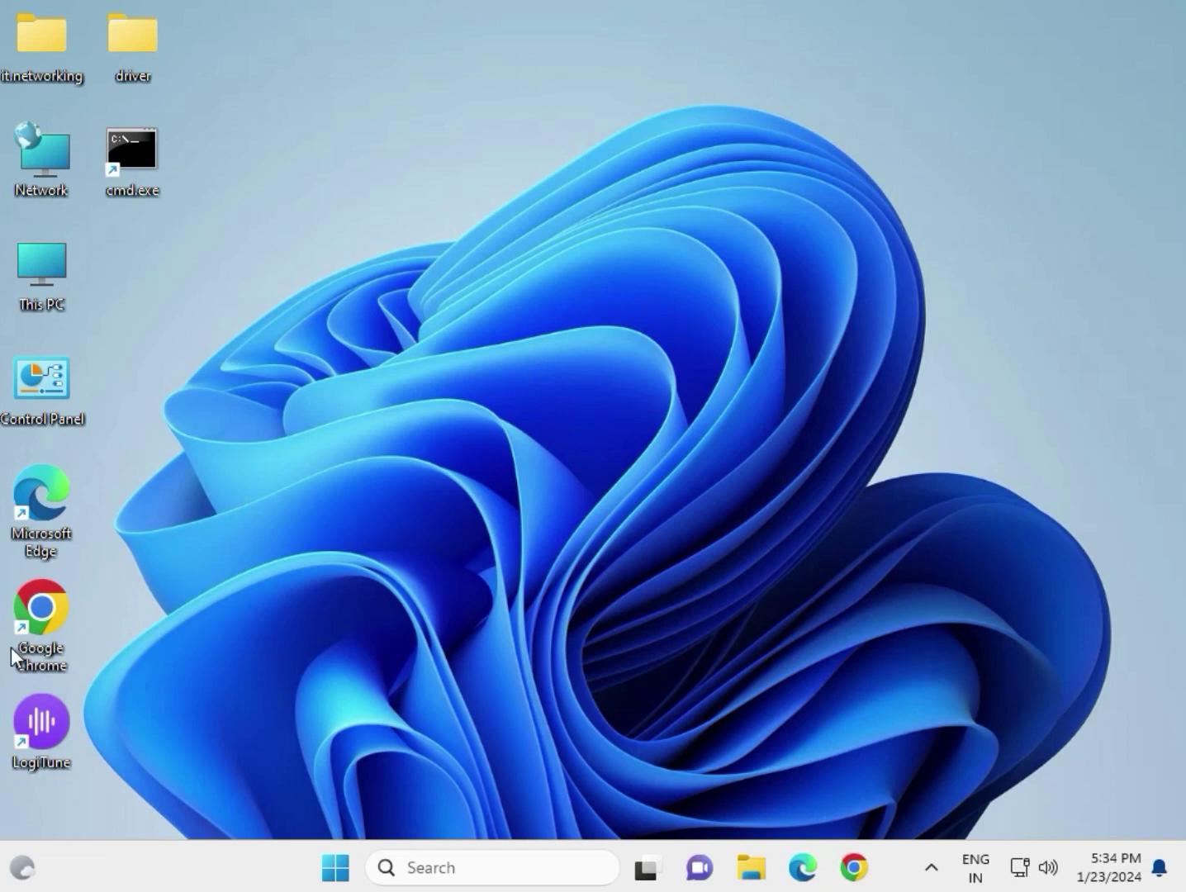
Open the Start menu from the taskbar
{"action": "left_click", "coordinate": [335, 880]}
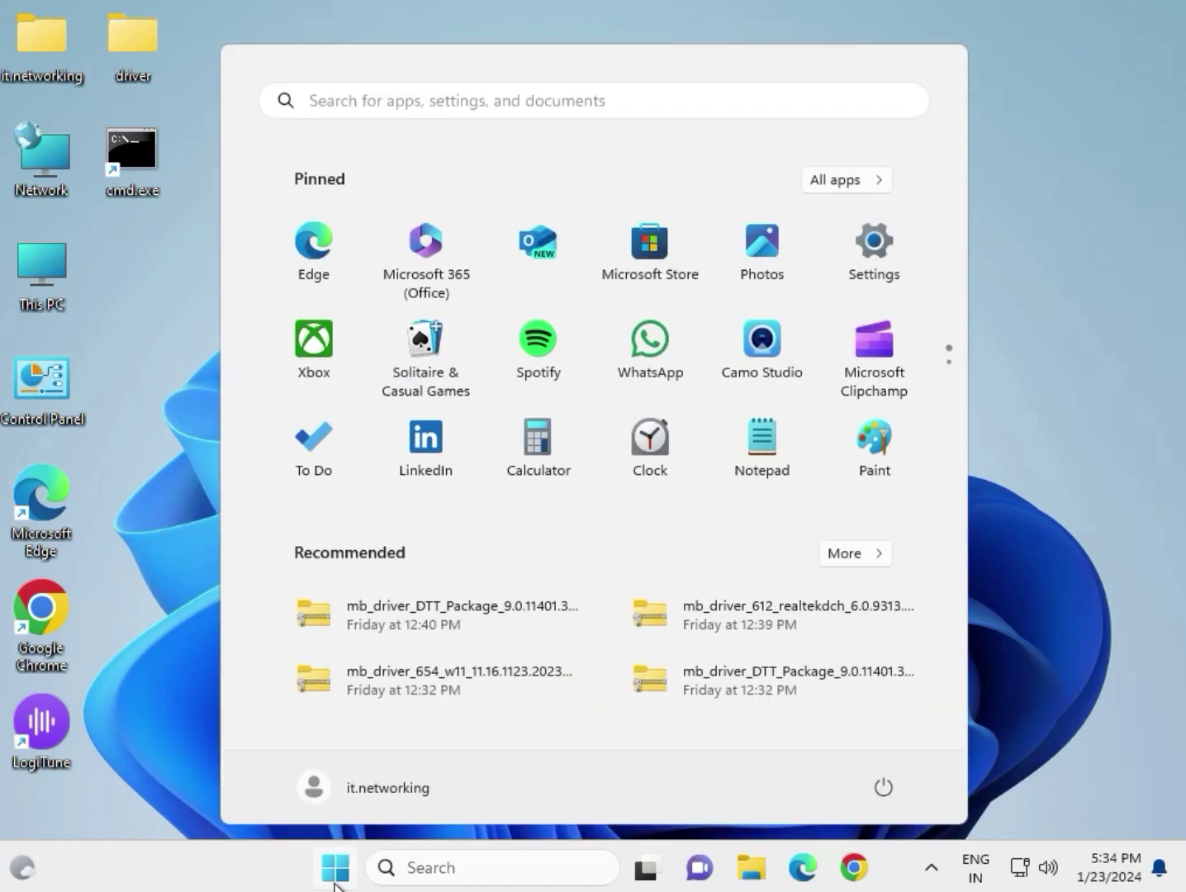
Launch the Run app and run wsreset.exe to clear the Microsoft Store cache
{"action": "type", "text": "run"}
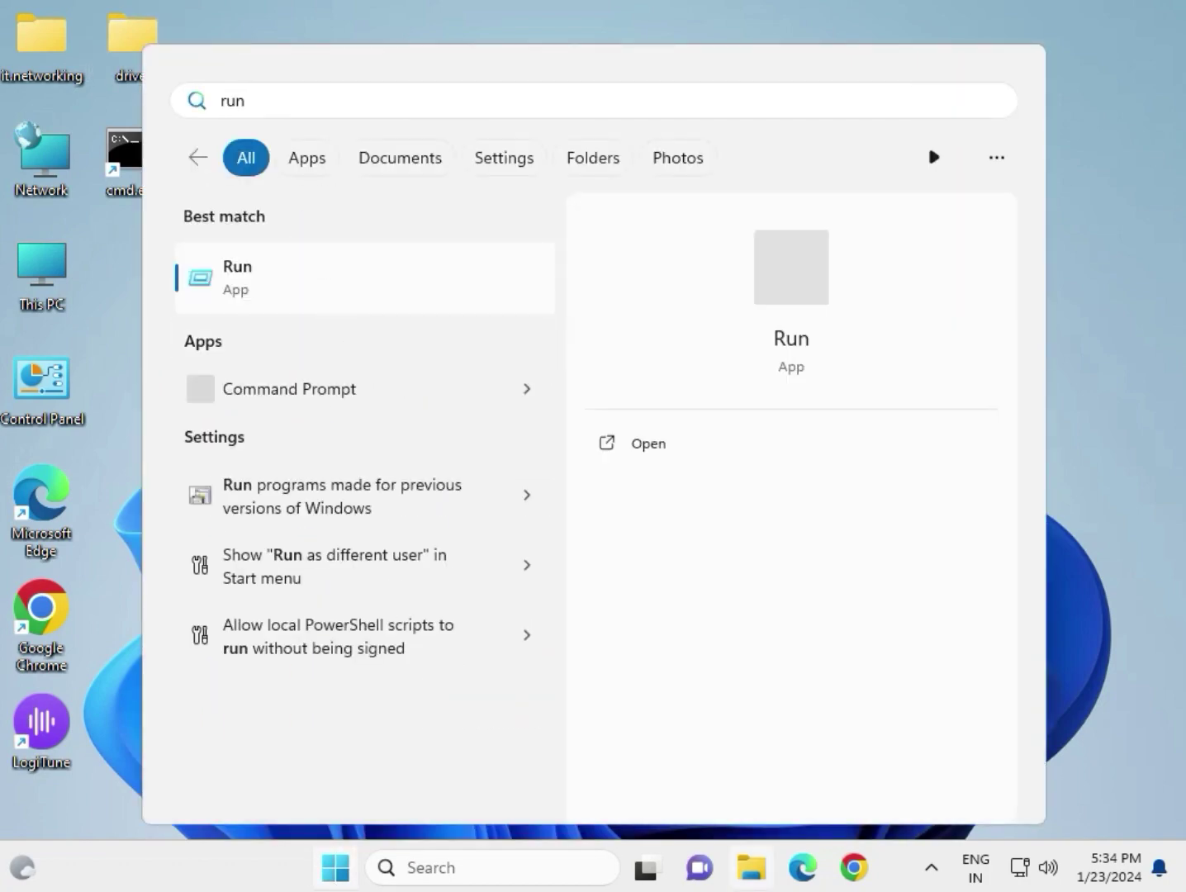
{"action": "left_click", "coordinate": [299, 277]}
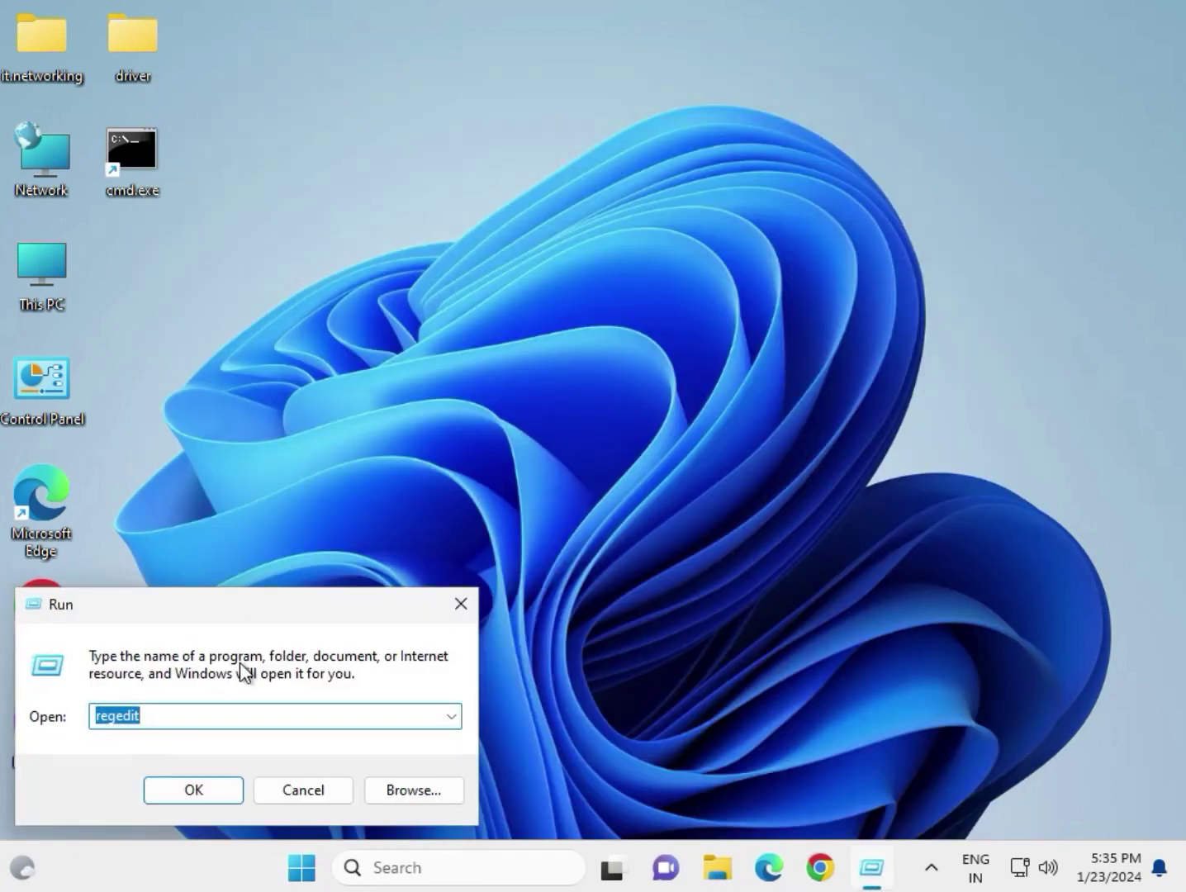
{"action": "type", "text": "wsreset.exe"}
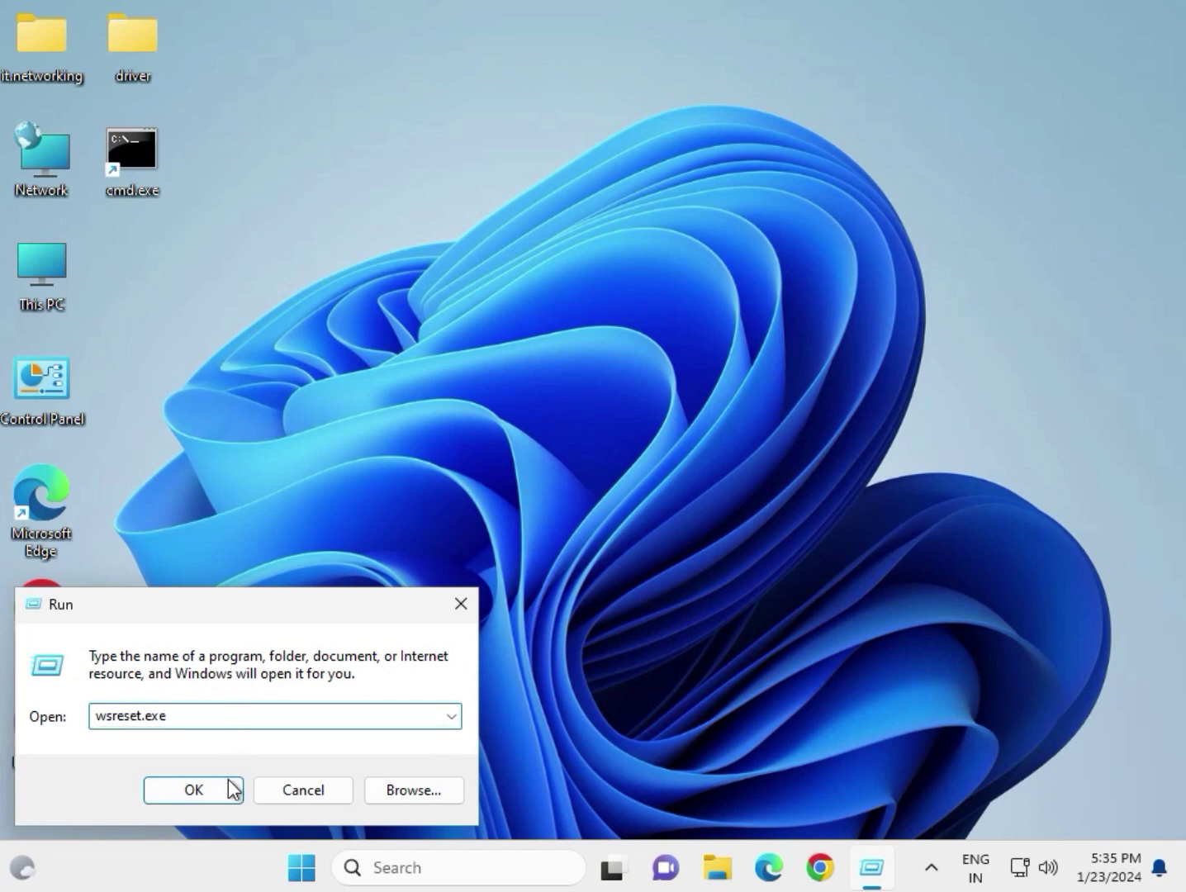
{"action": "left_click", "coordinate": [224, 789]}
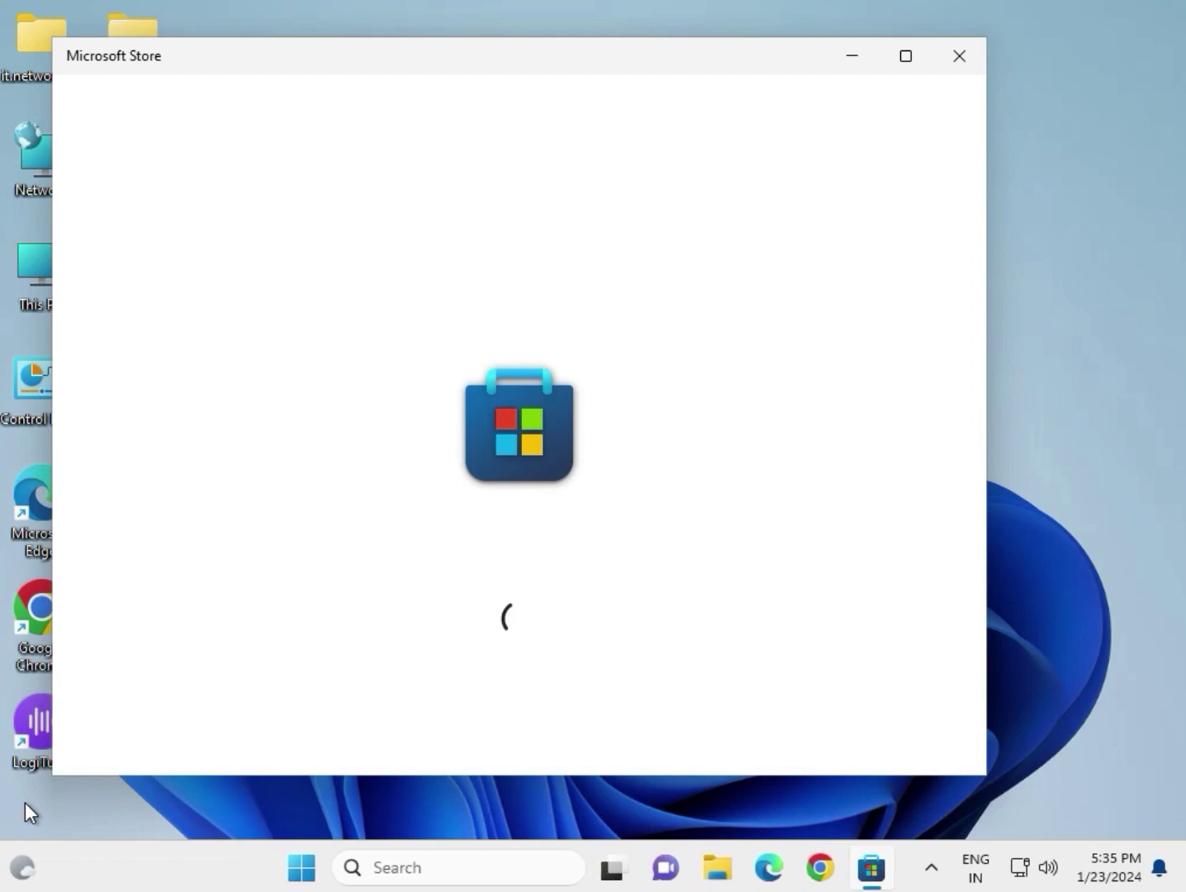
{"action": "mouse_move", "coordinate": [20, 880]}
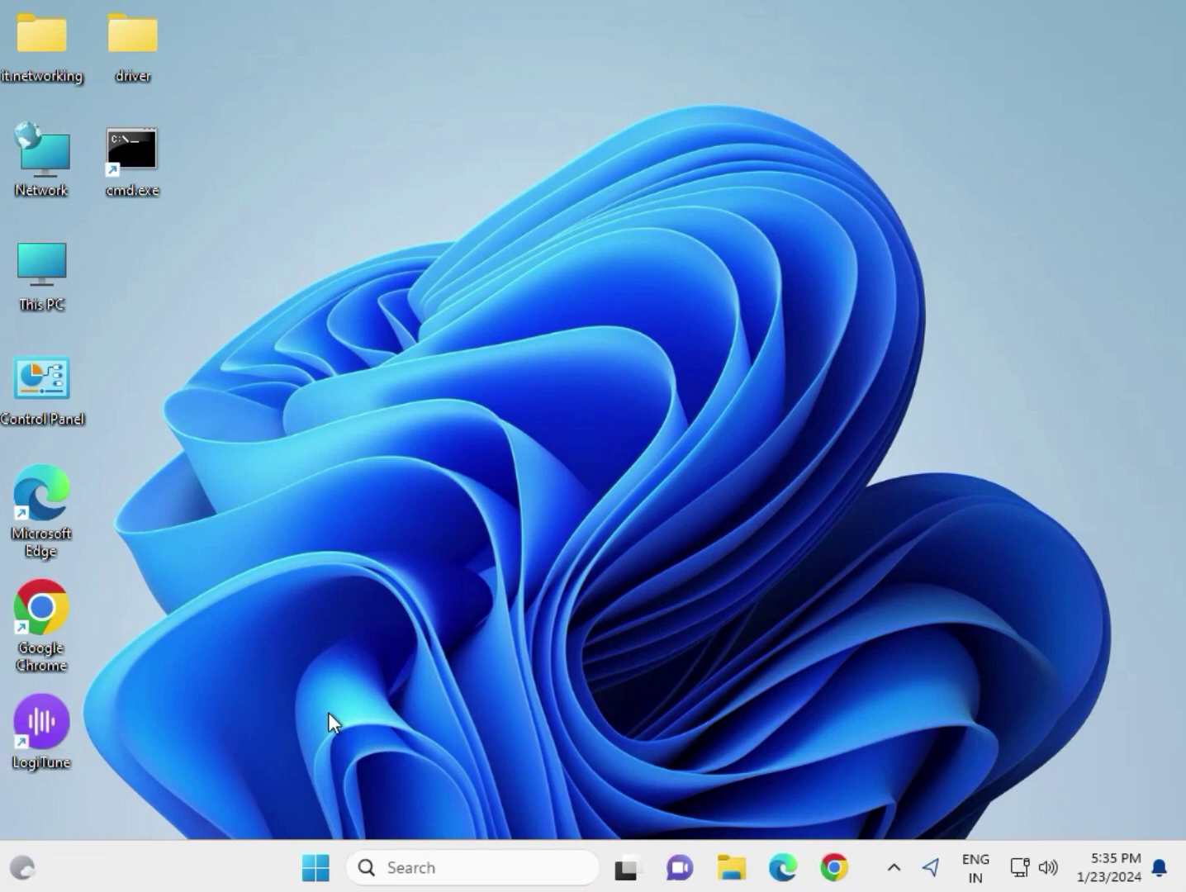
Search 'store' in Start and open Microsoft Store's App settings
{"action": "left_click", "coordinate": [315, 872]}
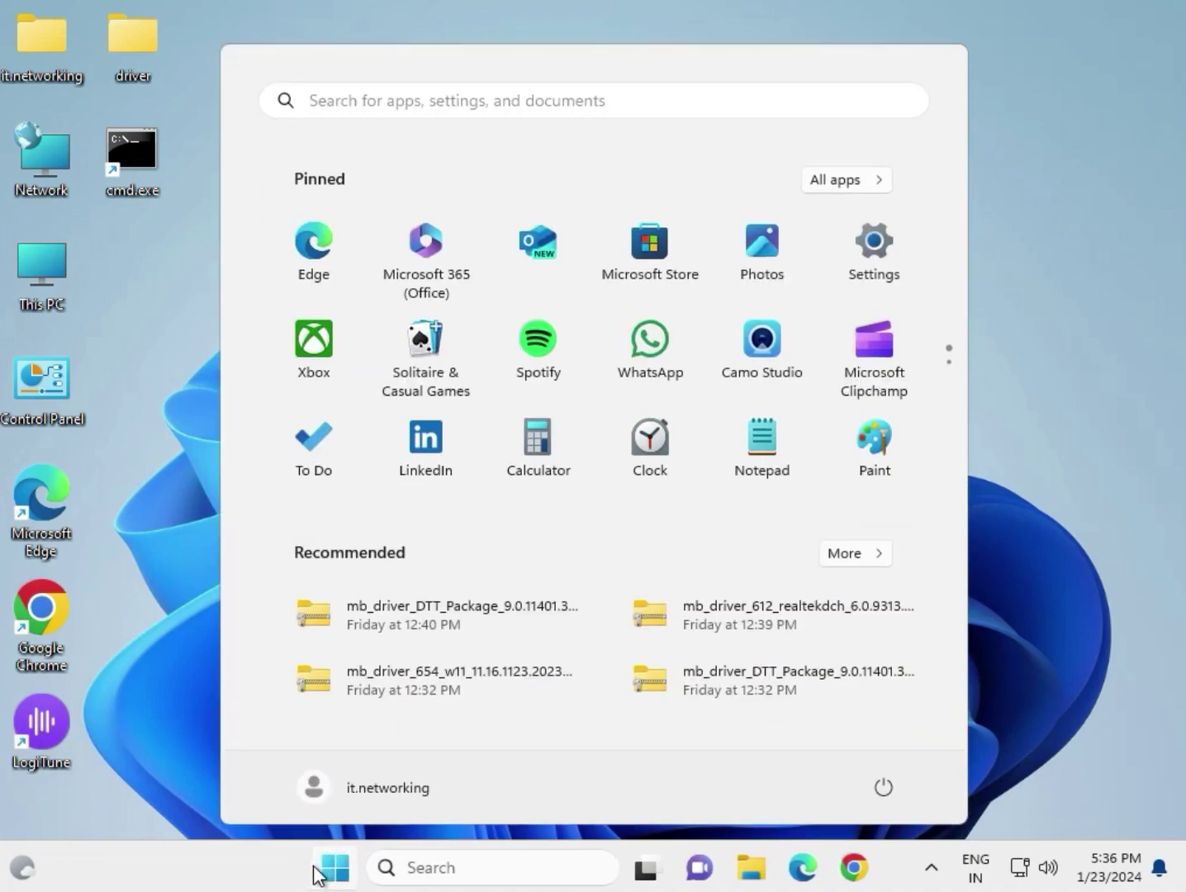
{"action": "right_click", "coordinate": [643, 265]}
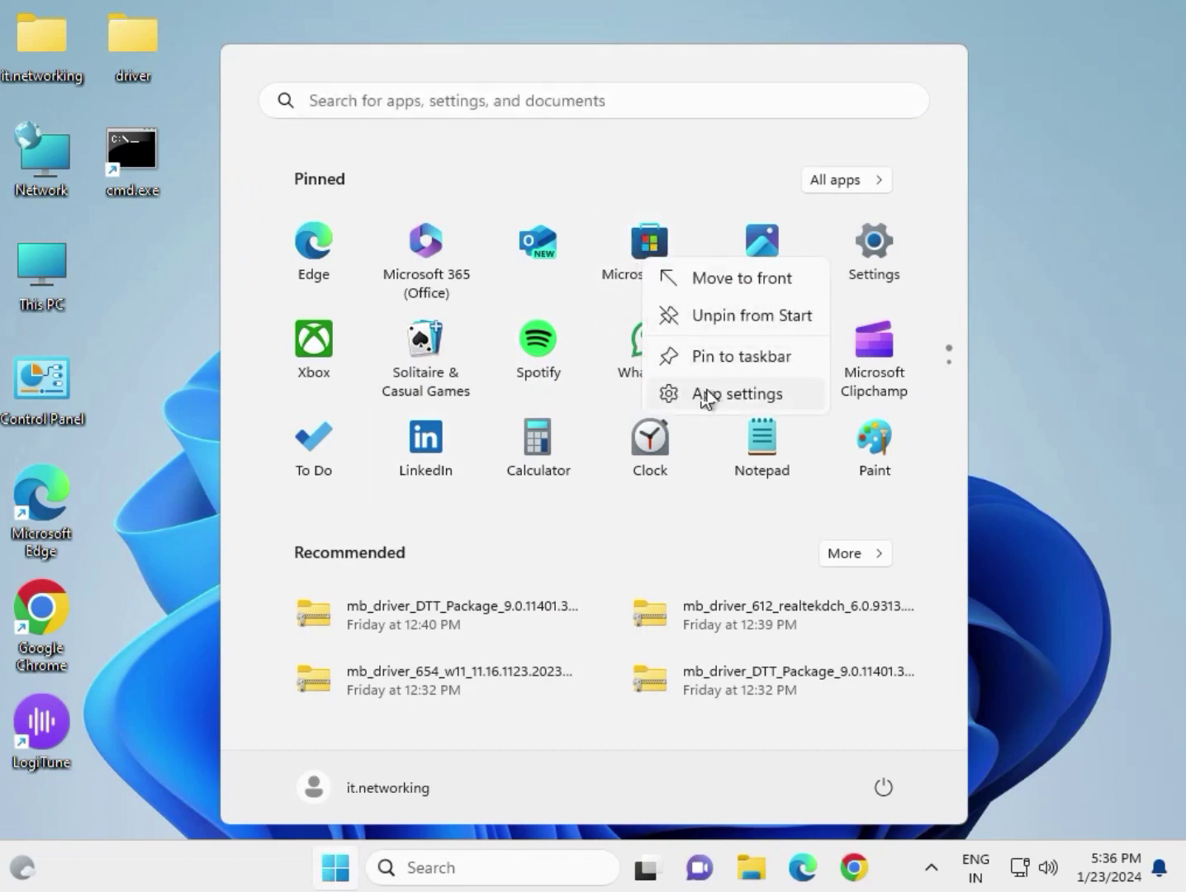
{"action": "left_click", "coordinate": [434, 104]}
{"action": "left_click", "coordinate": [426, 102]}
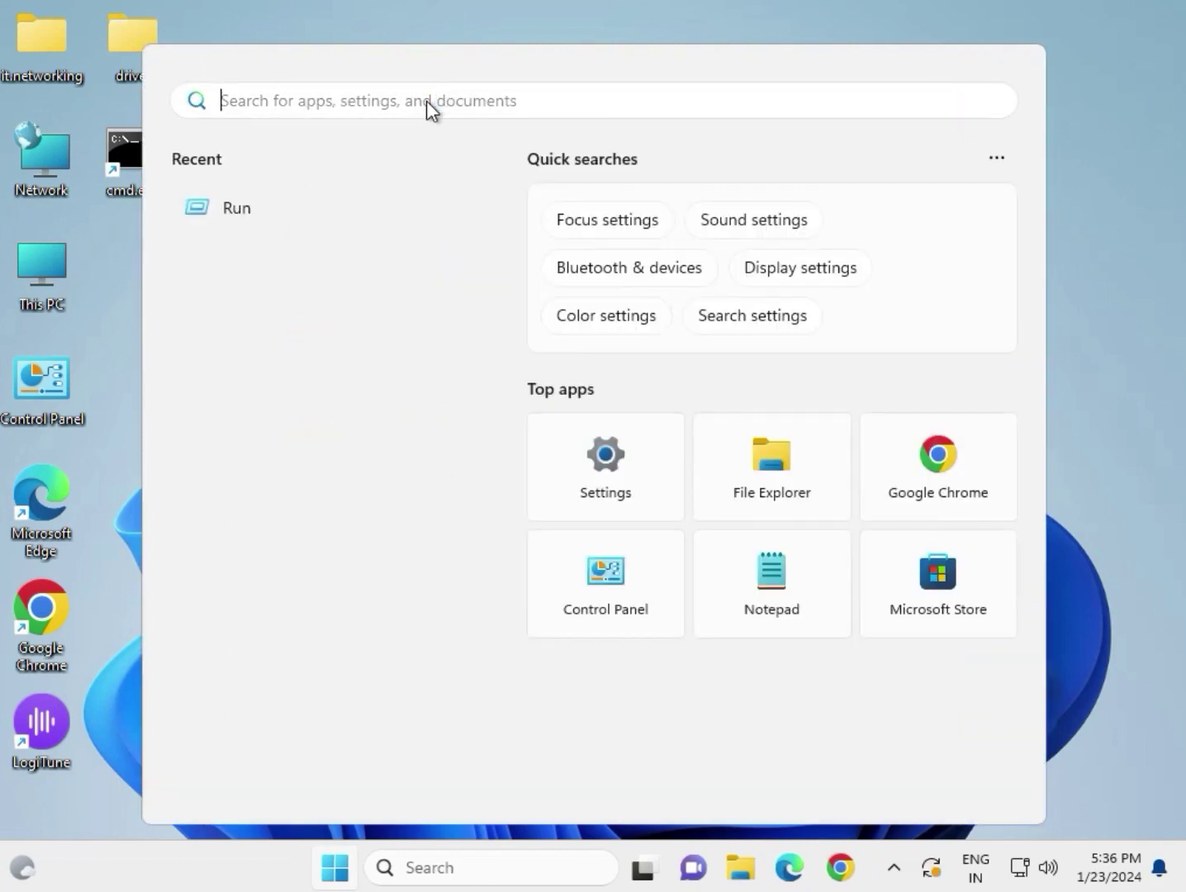
{"action": "type", "text": "store"}
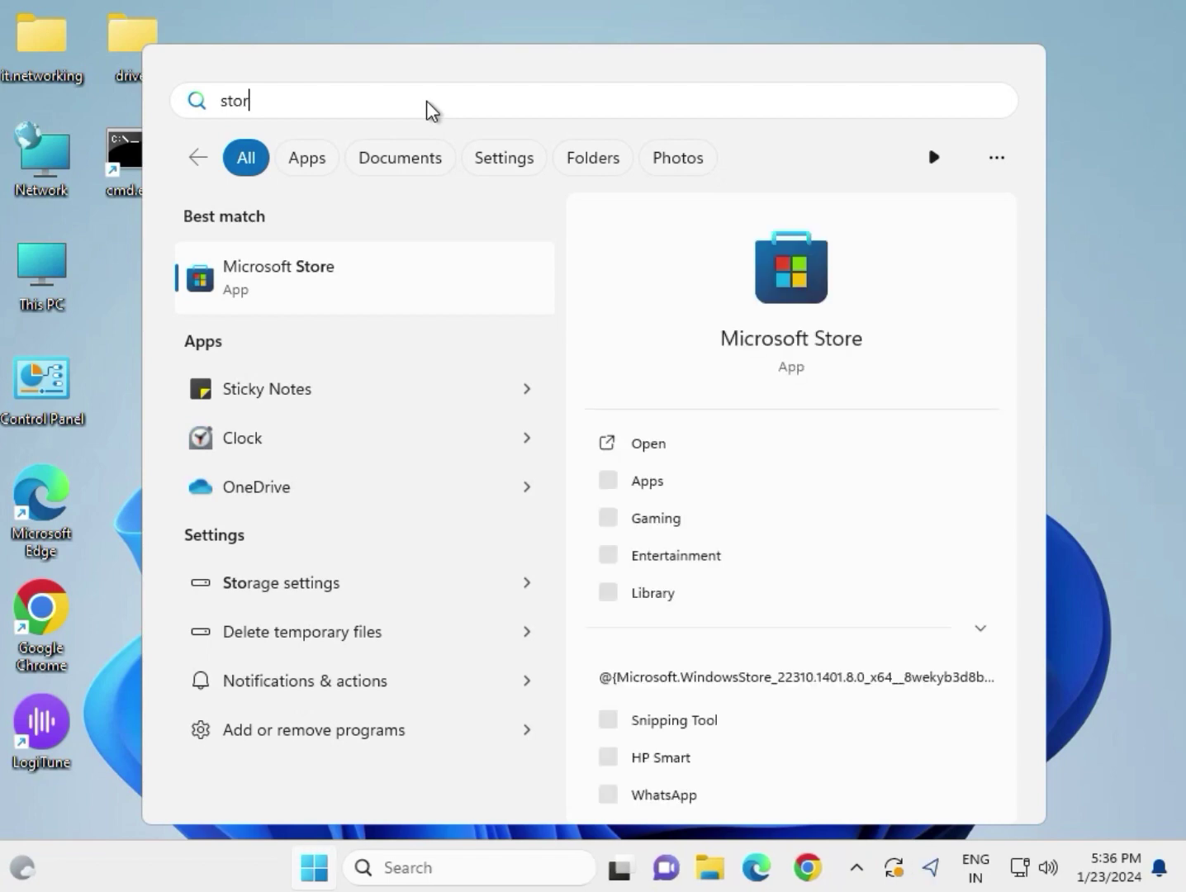
{"action": "right_click", "coordinate": [371, 281]}
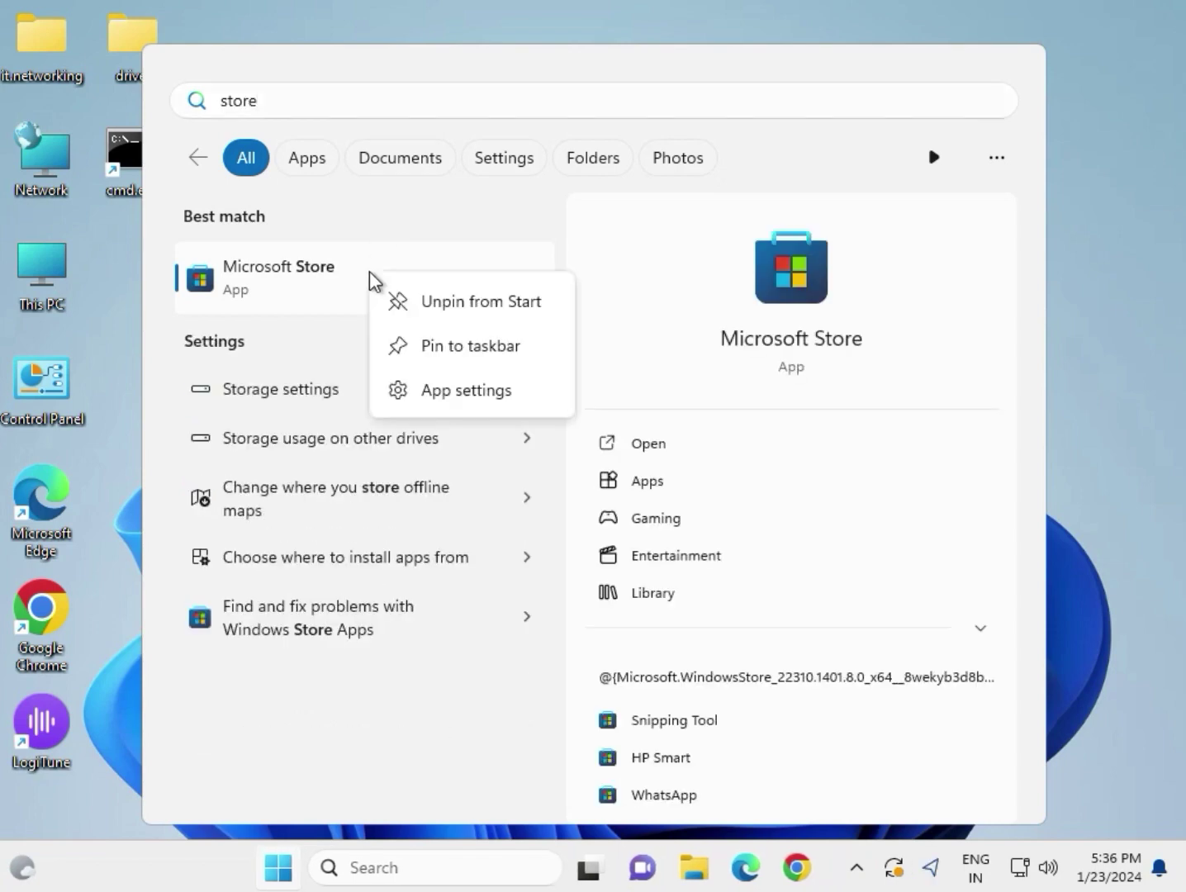
{"action": "left_click", "coordinate": [423, 391]}
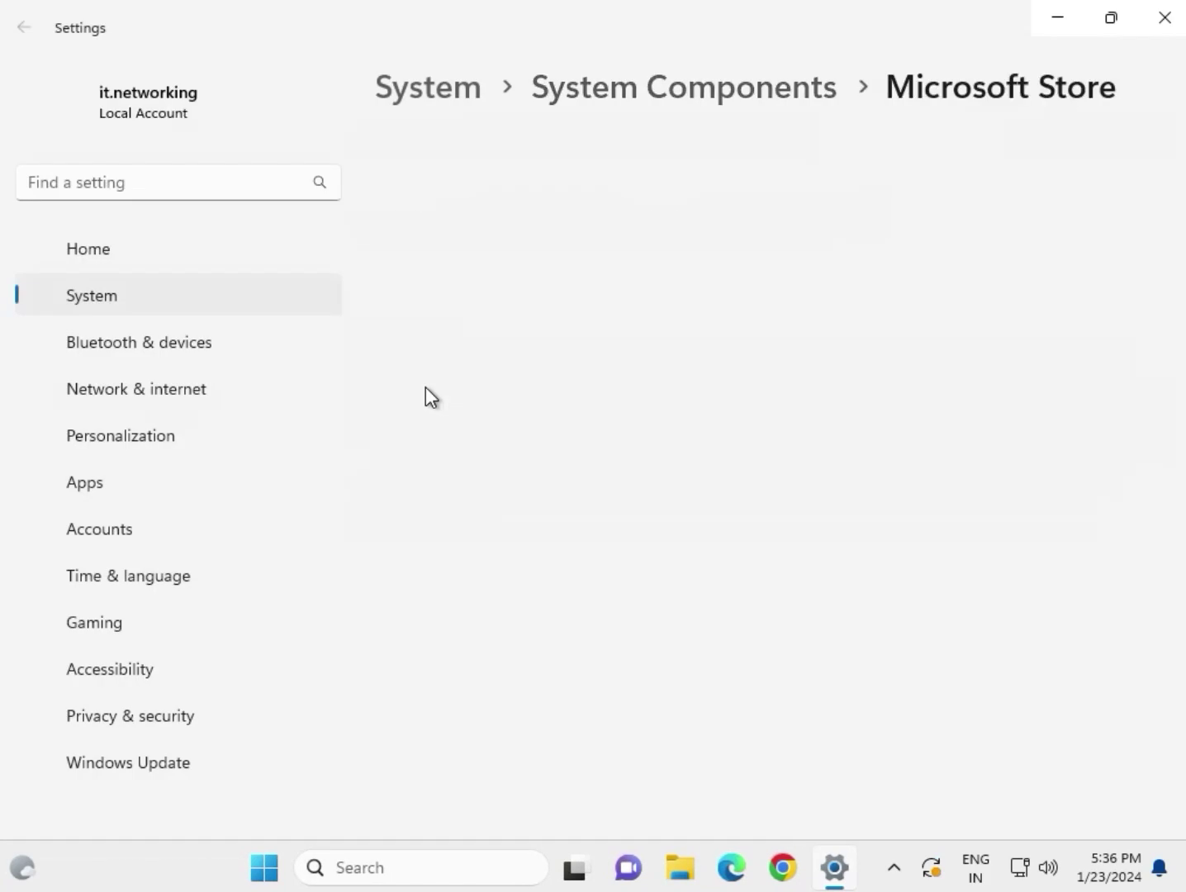
Reset the Microsoft Store app data, then repair it and close Settings
{"action": "scroll", "coordinate": [528, 508], "scroll_direction": "down", "scroll_amount": 7}
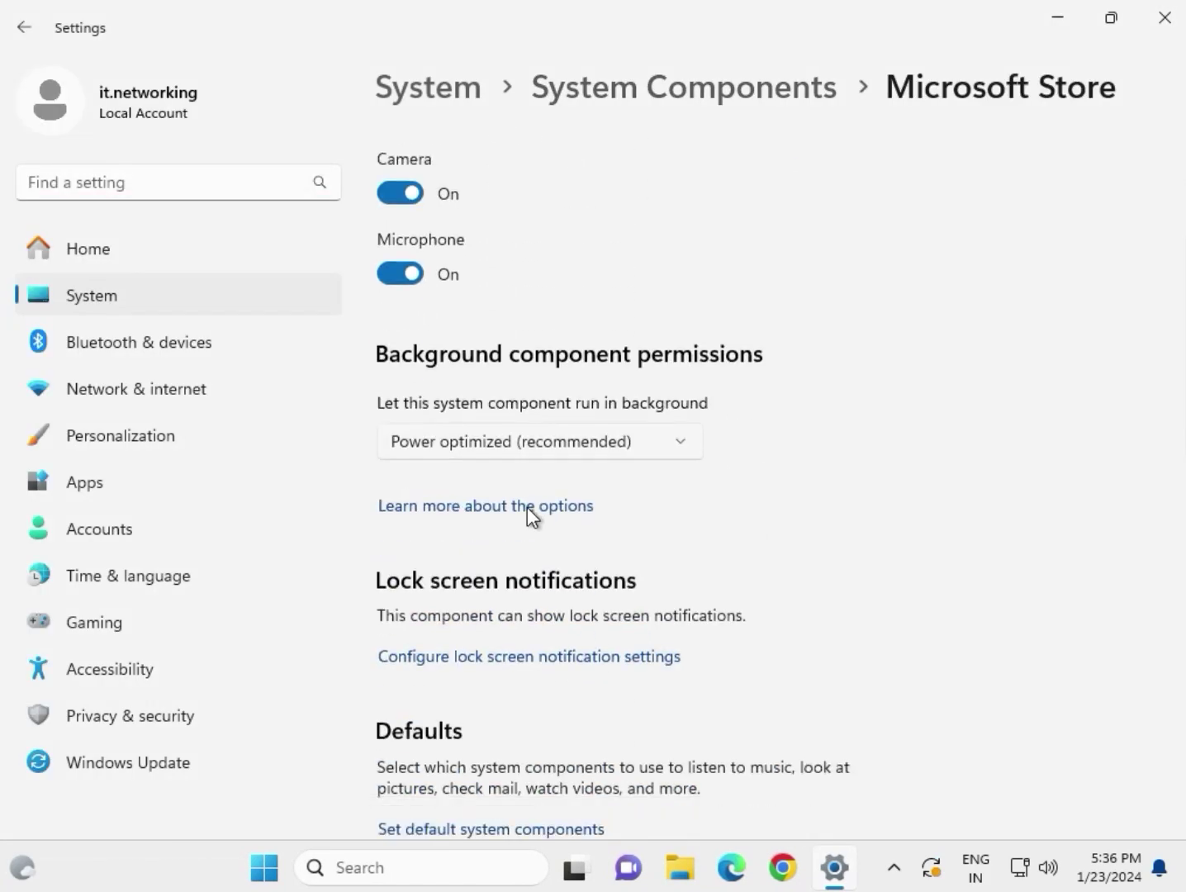
{"action": "scroll", "coordinate": [529, 507], "scroll_direction": "down", "scroll_amount": 3}
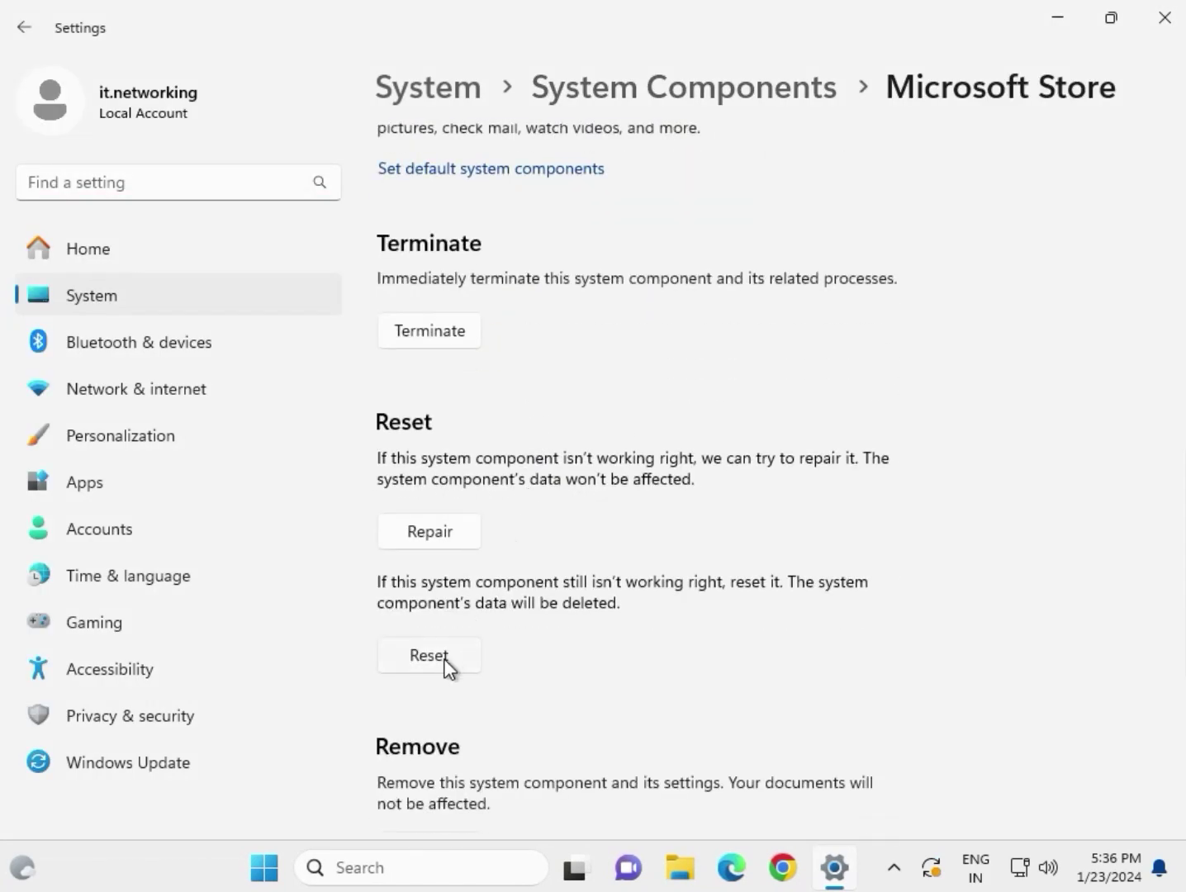
{"action": "left_click", "coordinate": [445, 658]}
{"action": "left_click", "coordinate": [521, 590]}
{"action": "left_click", "coordinate": [414, 530]}
{"action": "left_click", "coordinate": [1161, 19]}
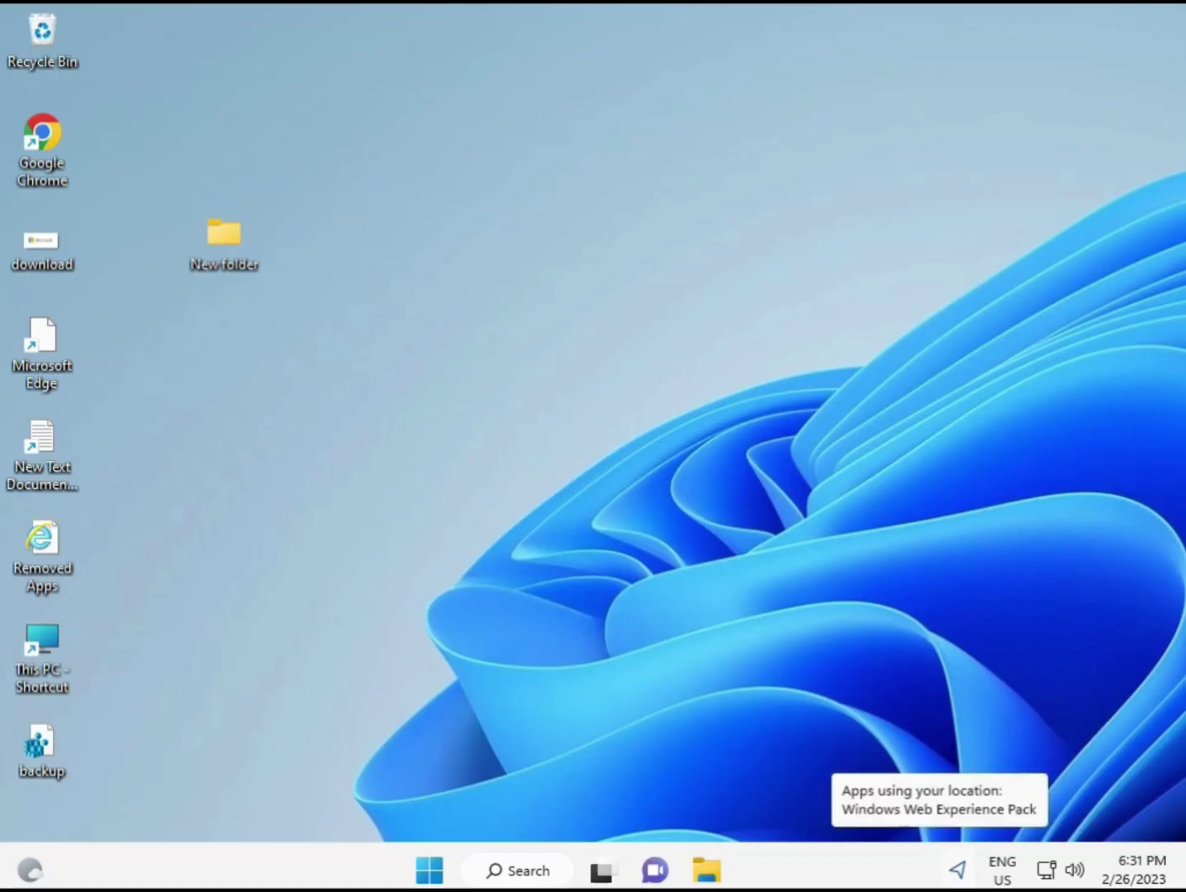
Search 'cmd' and launch Command Prompt as administrator with Ctrl+Shift+Enter, approving the prompt
{"action": "left_click", "coordinate": [424, 873]}
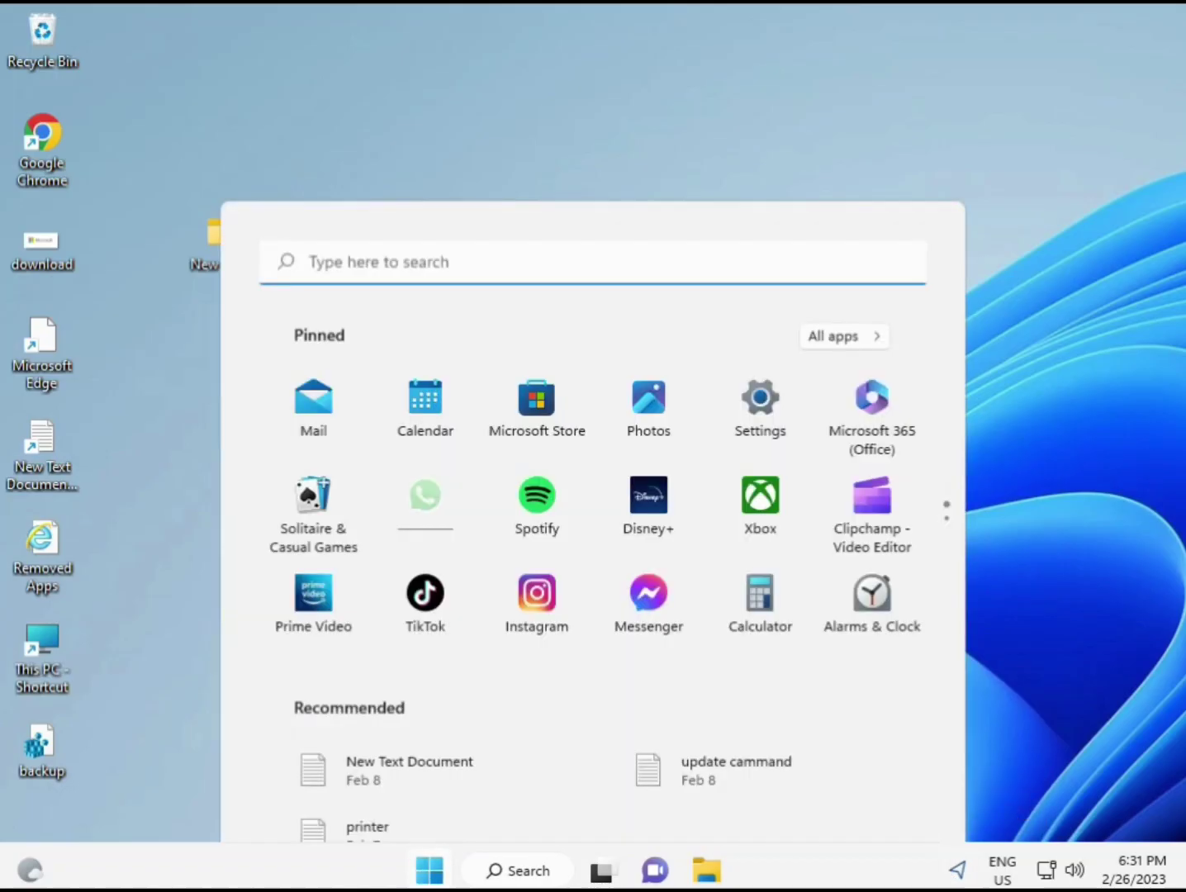
{"action": "left_click", "coordinate": [481, 877]}
{"action": "type", "text": "cmd"}
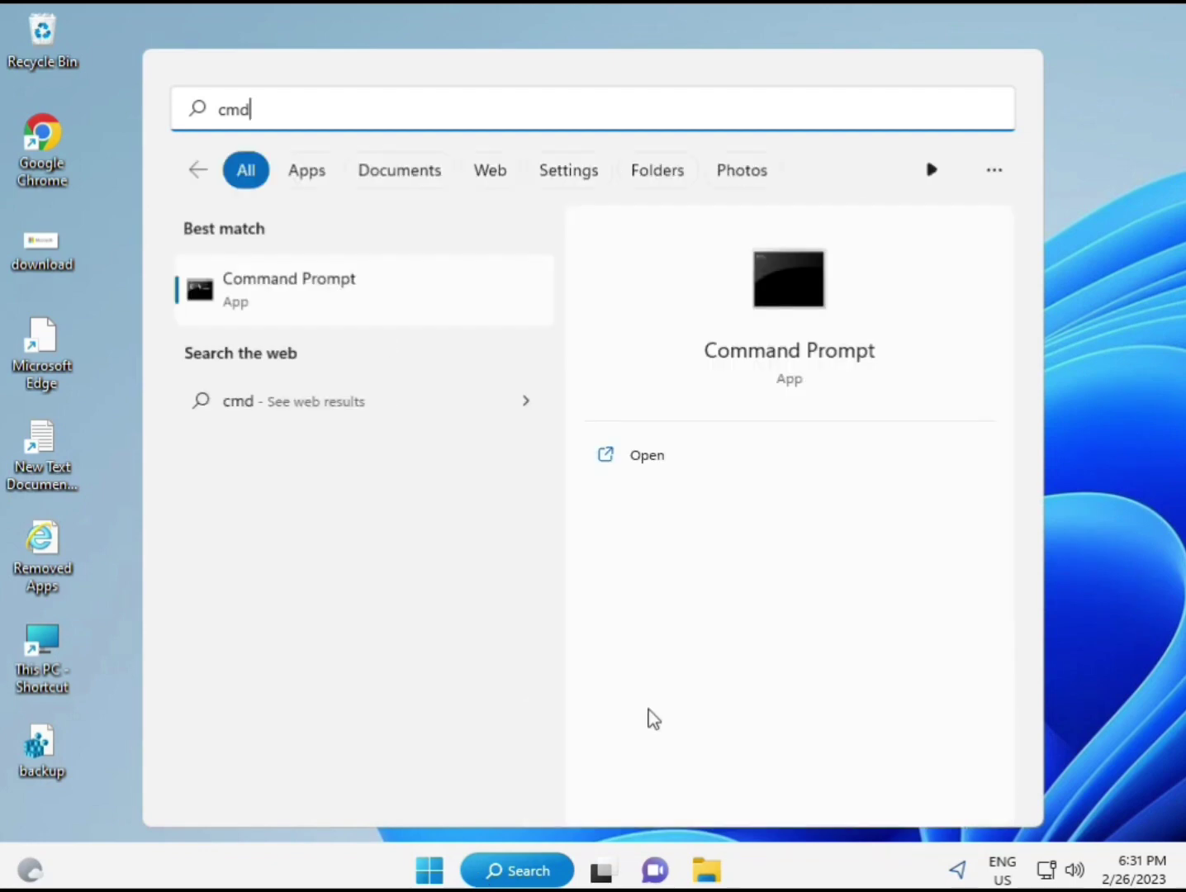
{"action": "left_click", "coordinate": [263, 290]}
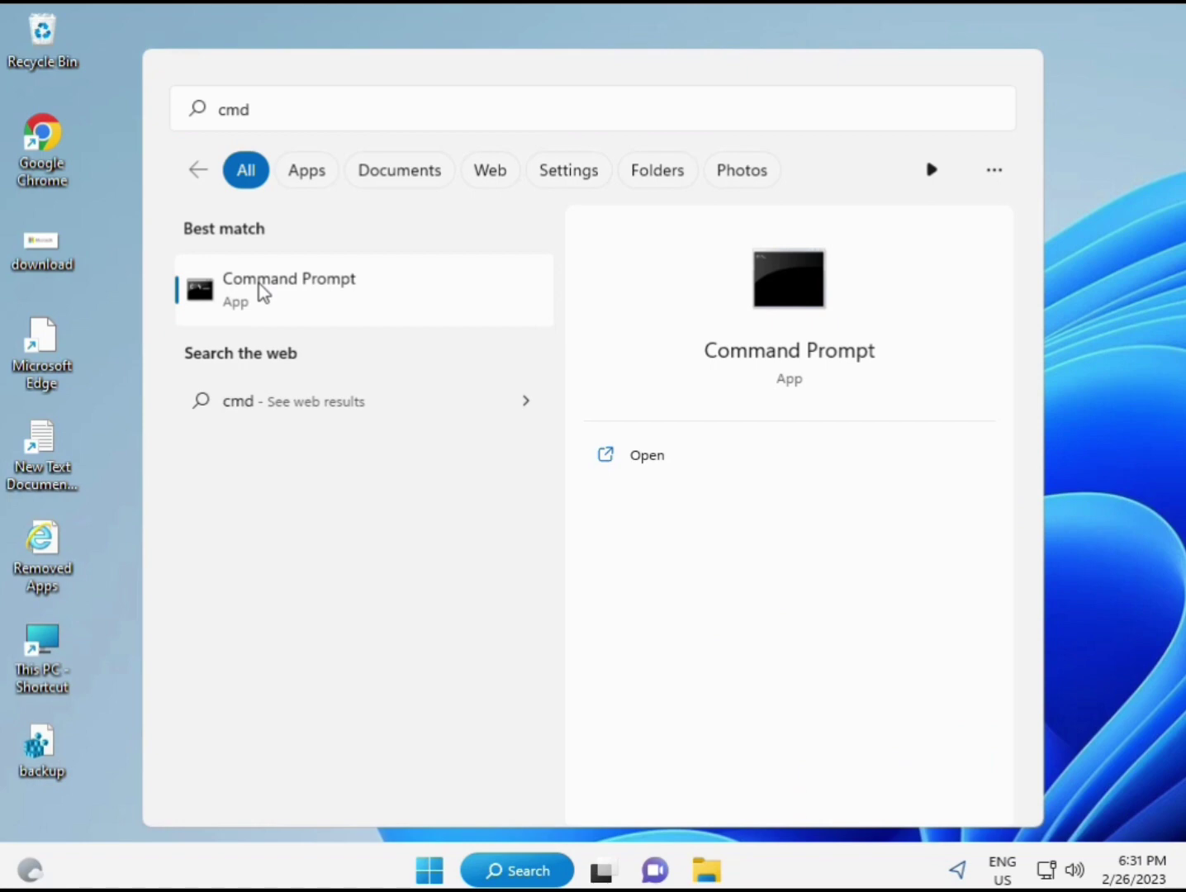
{"action": "right_click", "coordinate": [301, 290]}
{"action": "key", "text": "Escape"}
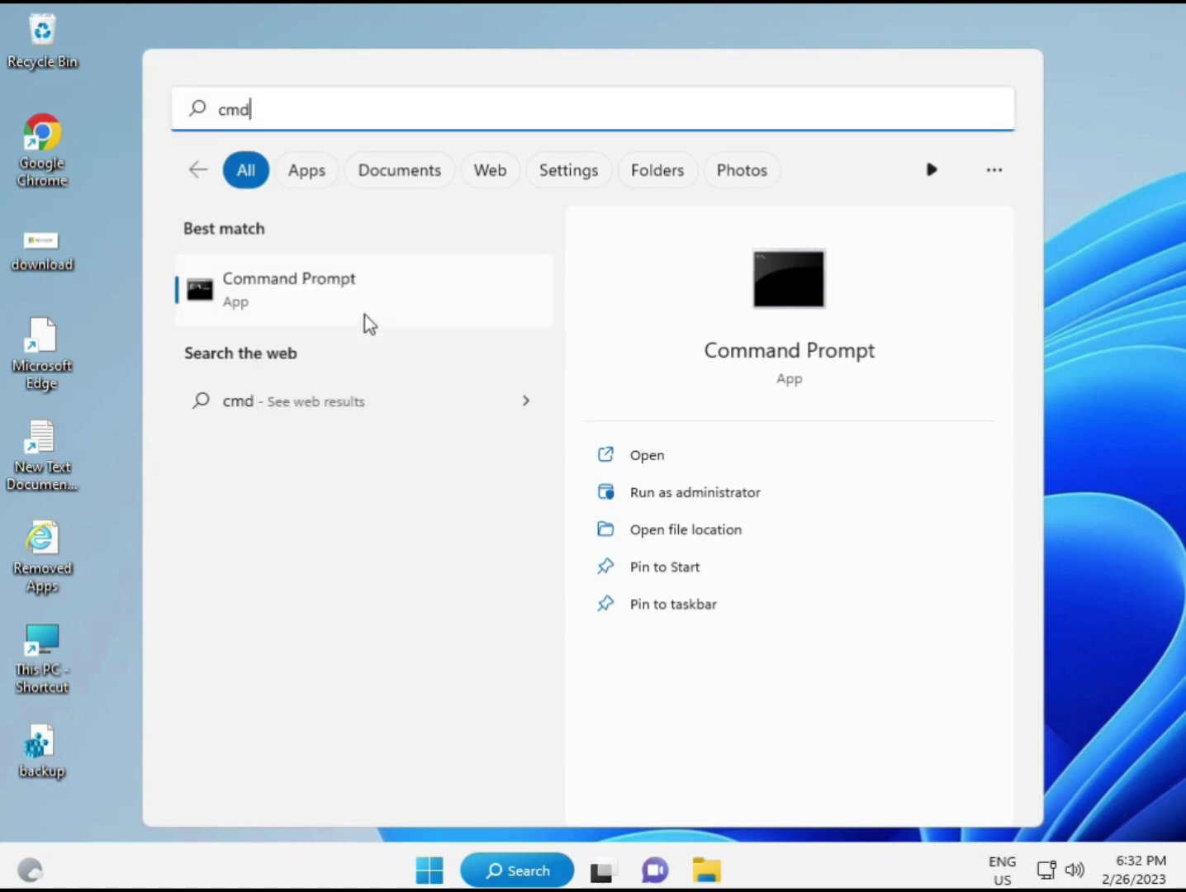
{"action": "key", "text": "ctrl+shift+Return"}
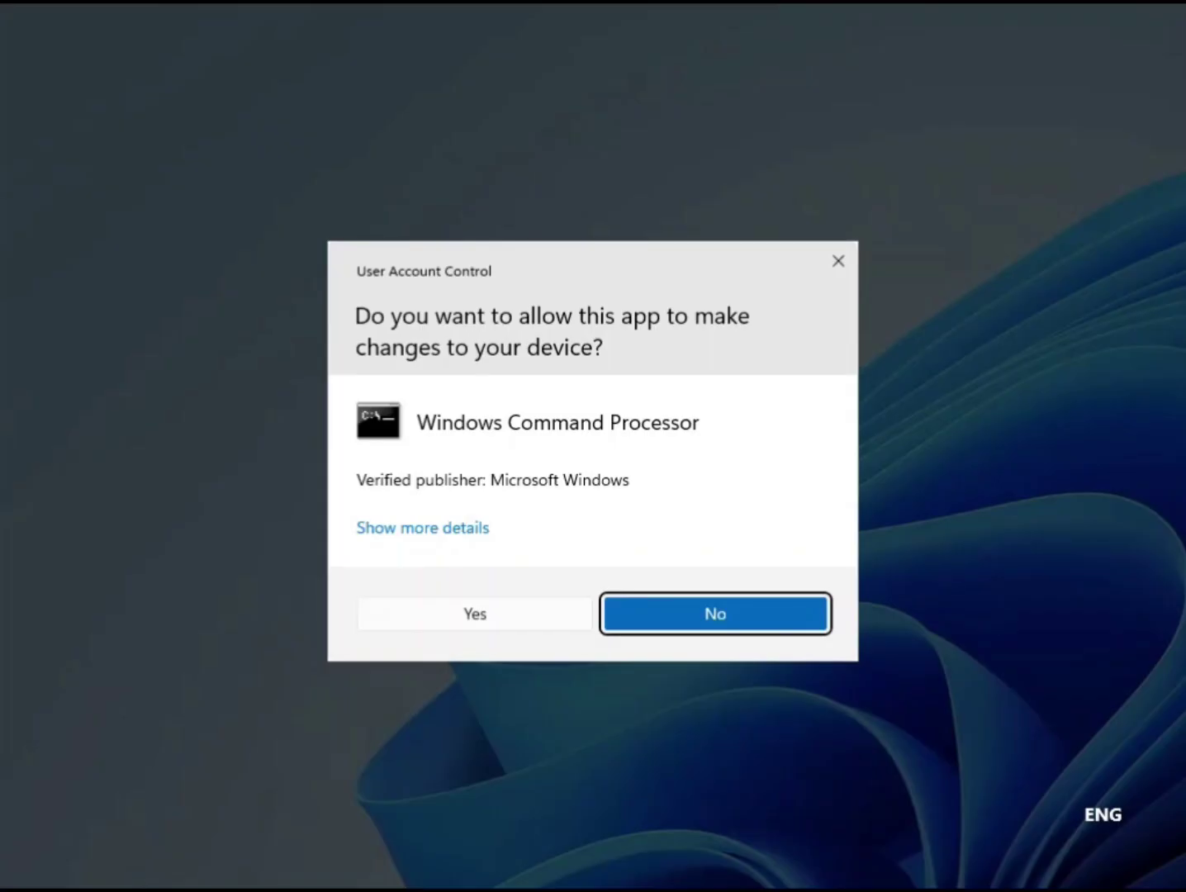
{"action": "left_click", "coordinate": [488, 612]}
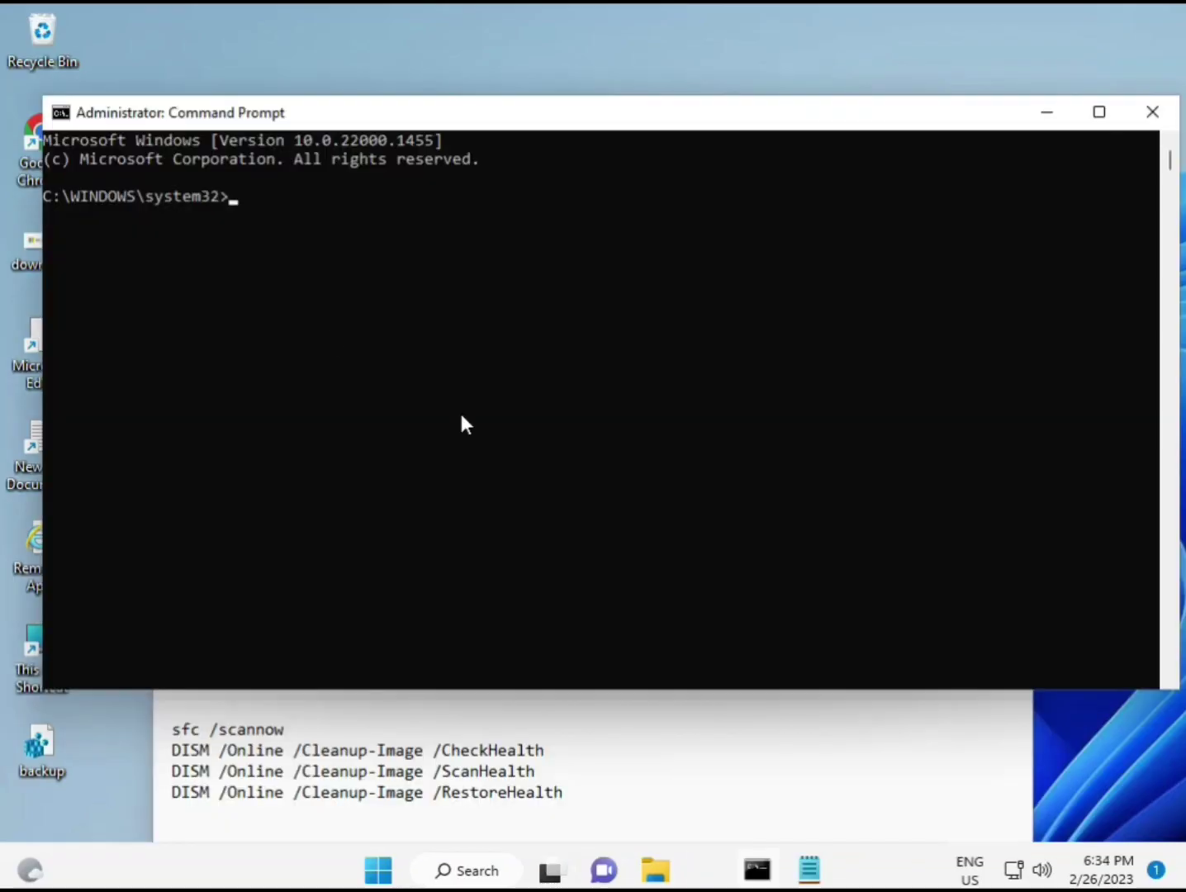
Run sfc /scannow at the administrator system32 prompt
{"action": "left_click", "coordinate": [234, 200]}
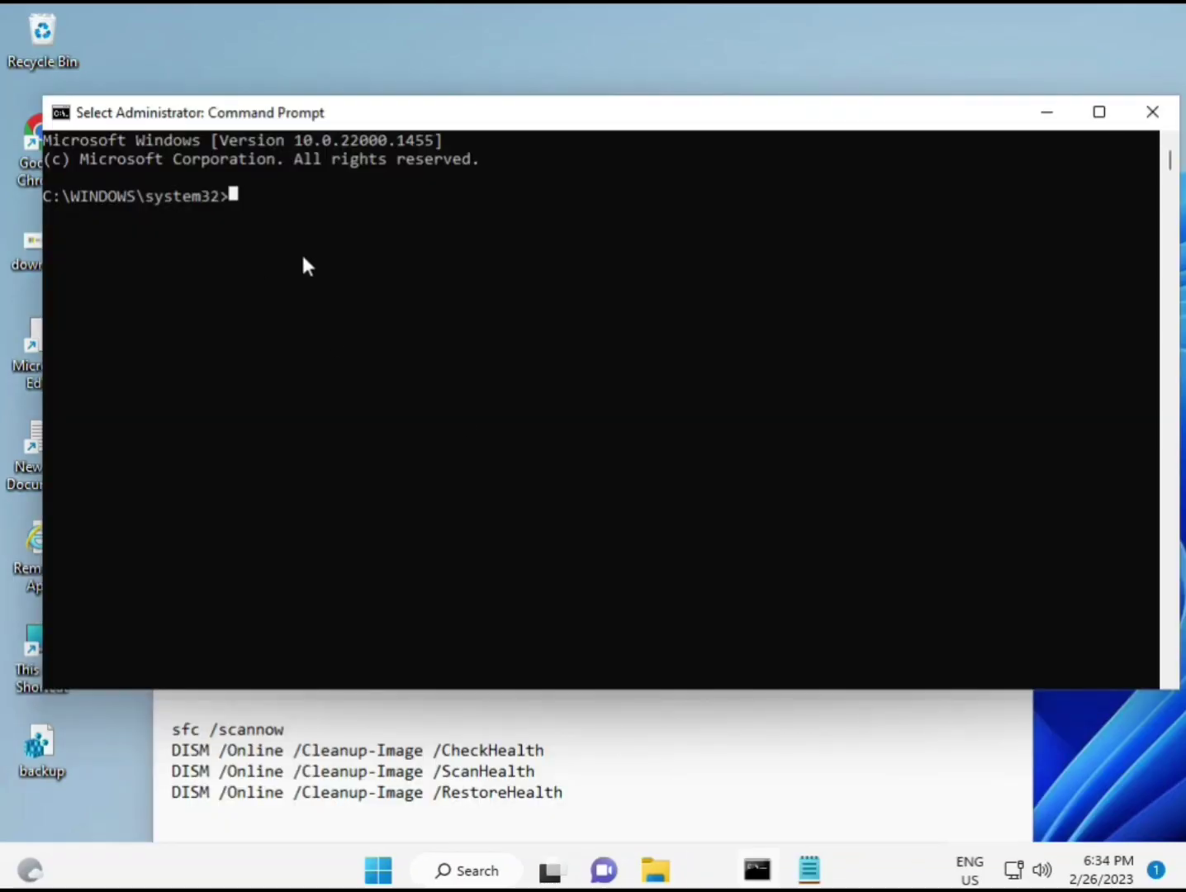
{"action": "type", "text": "sca"}
{"action": "key", "text": "BackSpace"}
{"action": "key", "text": "BackSpace"}
{"action": "key", "text": "BackSpace"}
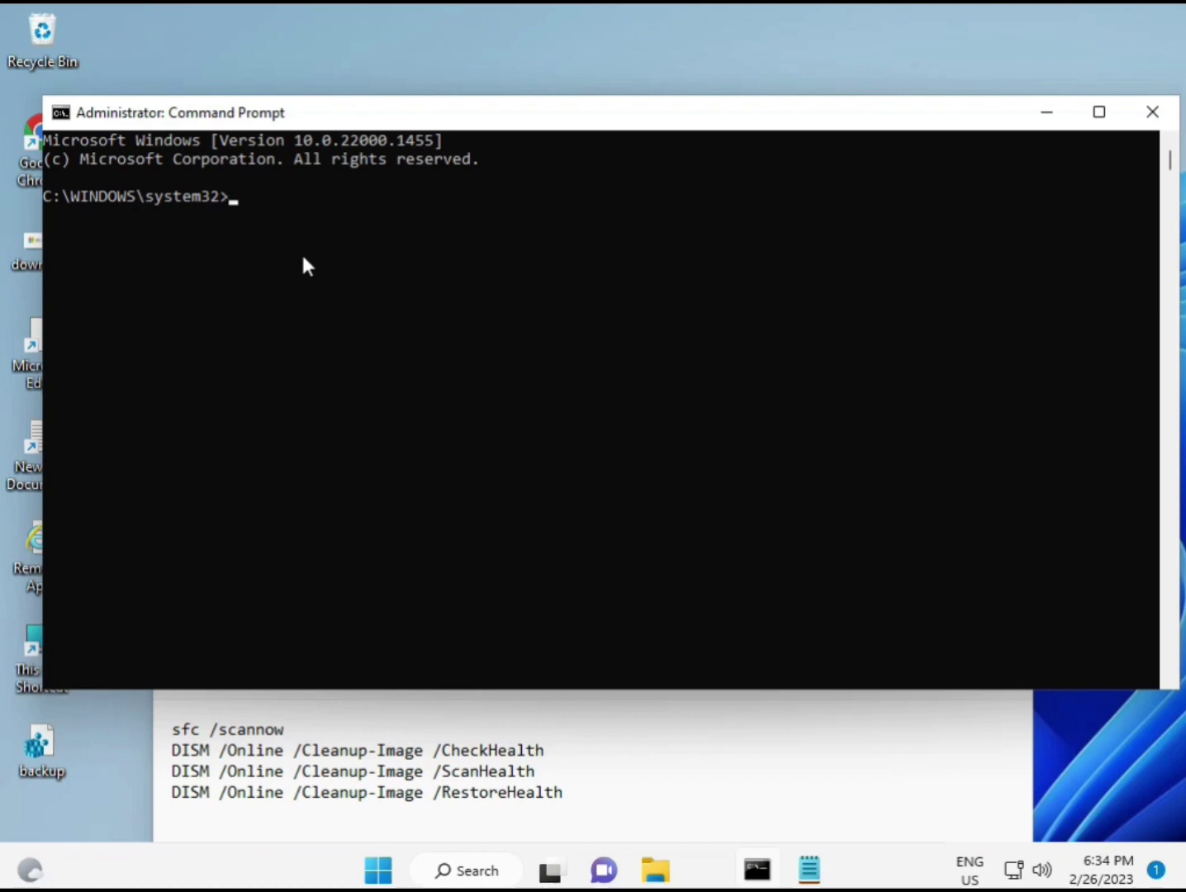
{"action": "type", "text": "sfc /scannow"}
{"action": "key", "text": "Return"}
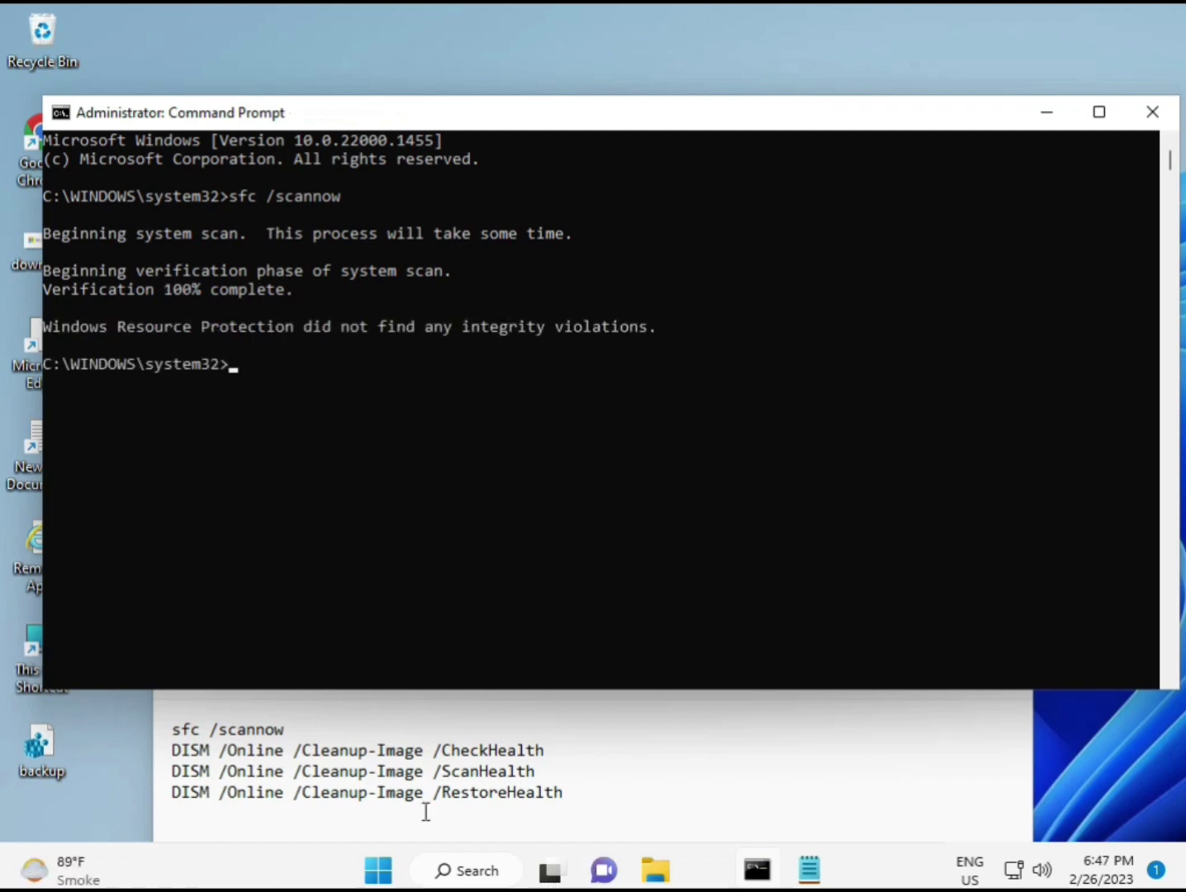
Copy DISM /Online /Cleanup-Image /CheckHealth from Notepad, paste it via Edit > Paste, and run it
{"action": "left_click_drag", "start_coordinate": [173, 749], "coordinate": [555, 752]}
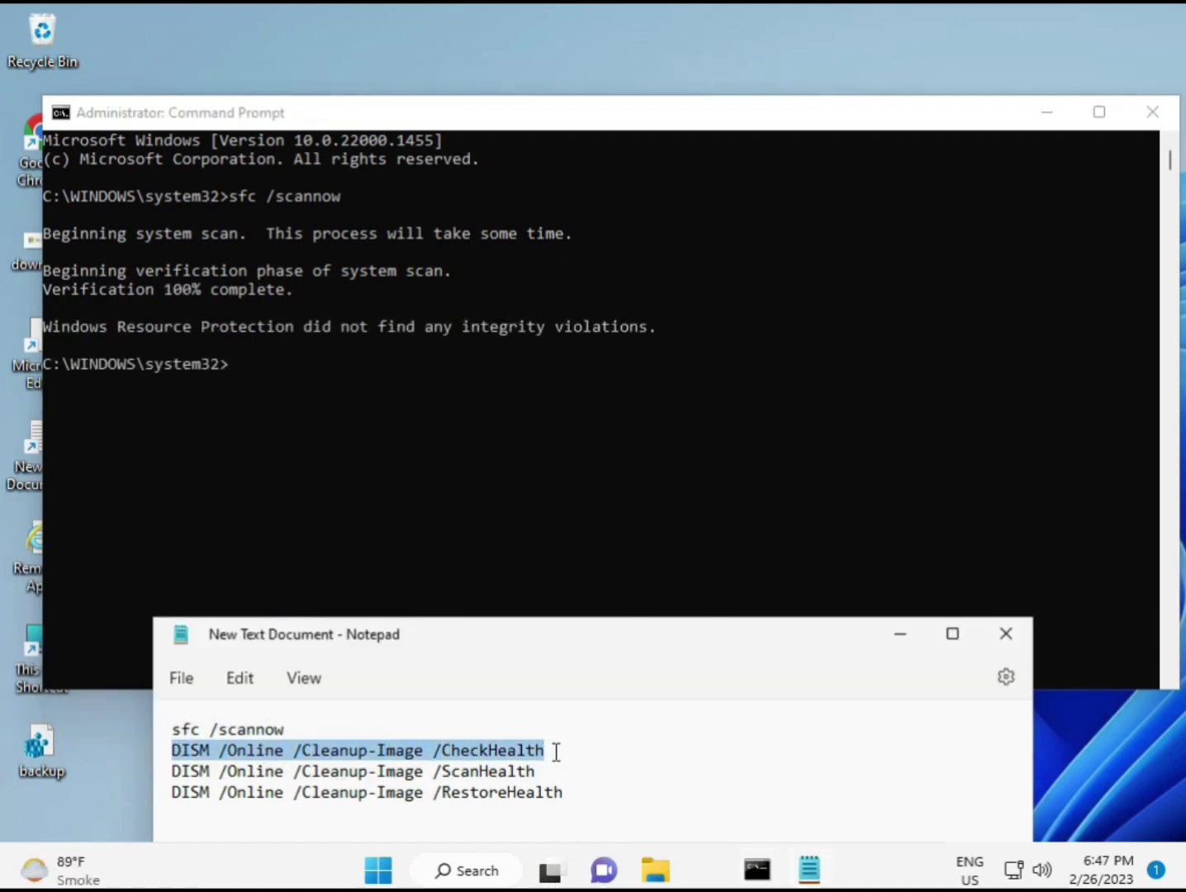
{"action": "right_click", "coordinate": [312, 751]}
{"action": "left_click", "coordinate": [366, 399]}
{"action": "left_click", "coordinate": [233, 361]}
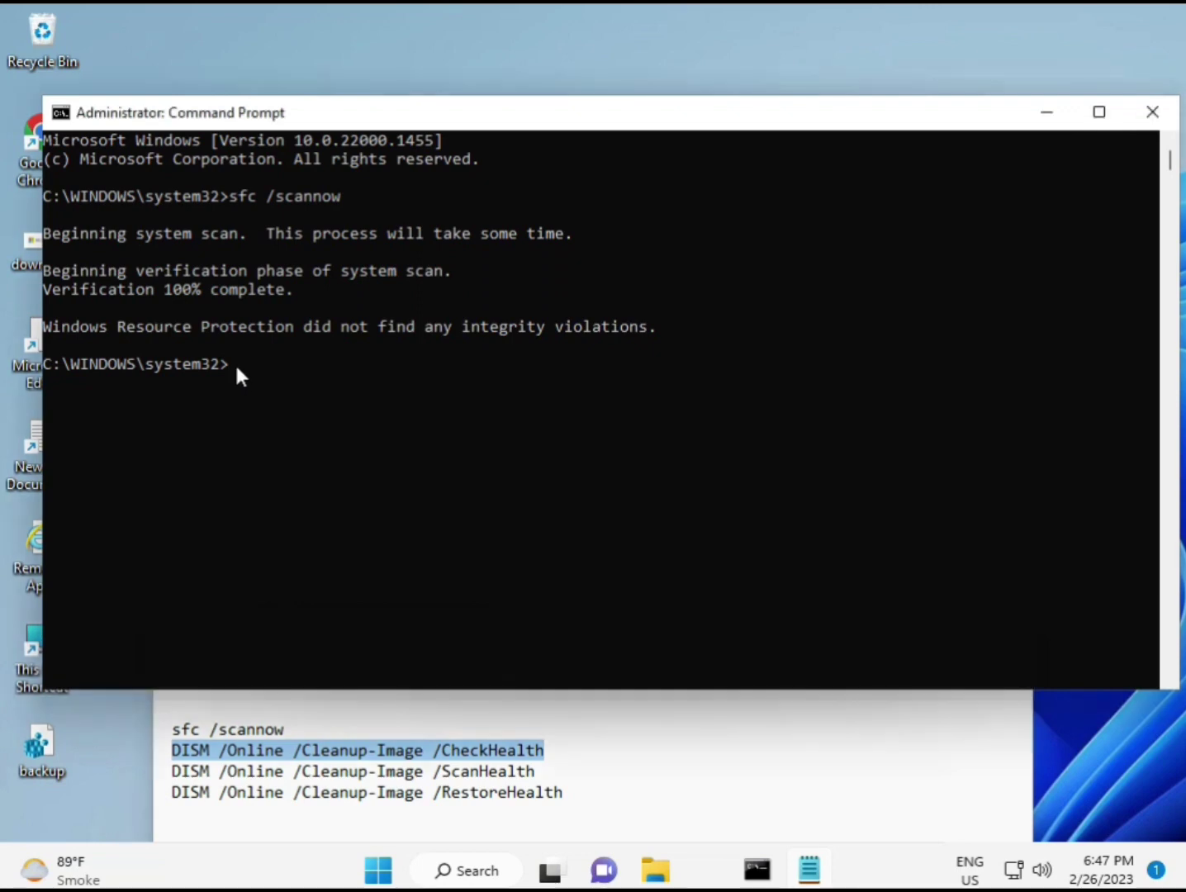
{"action": "right_click", "coordinate": [94, 116]}
{"action": "mouse_move", "coordinate": [200, 291]}
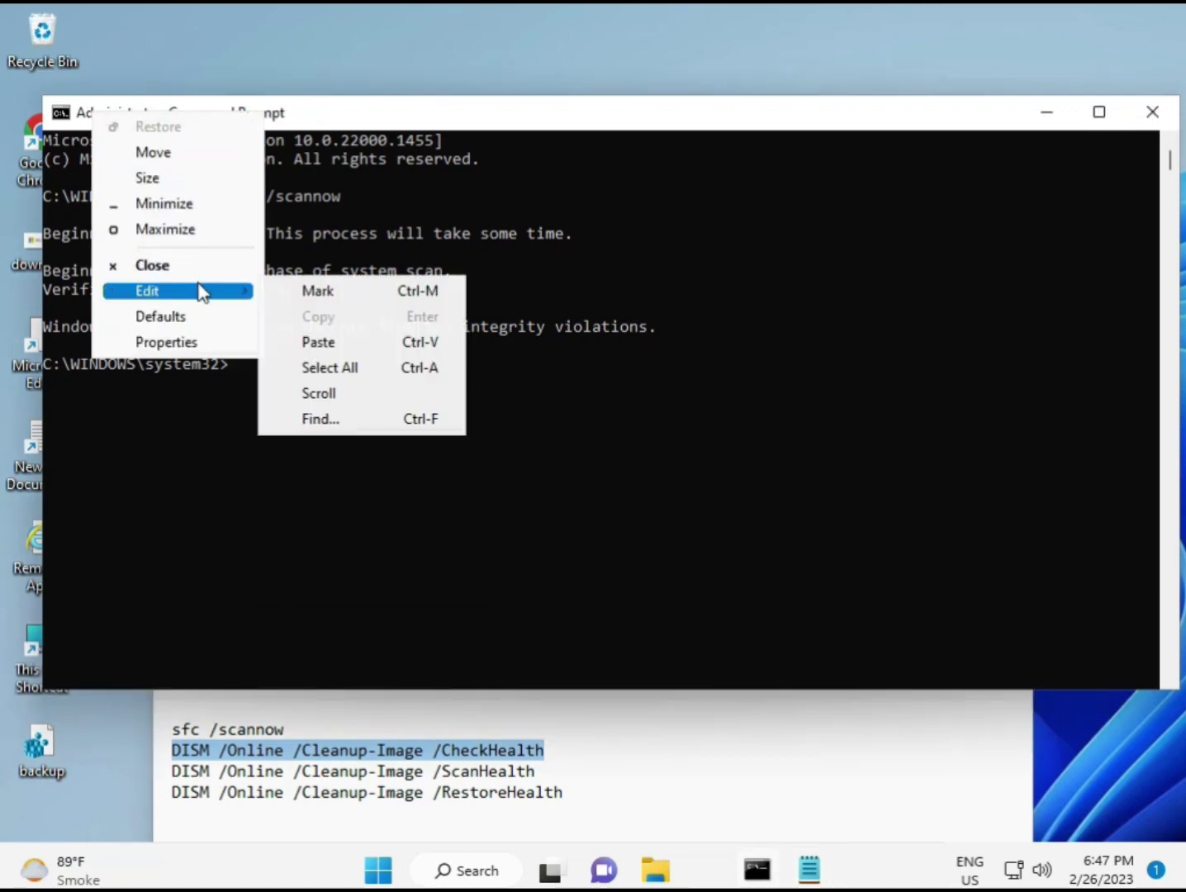
{"action": "left_click", "coordinate": [311, 338]}
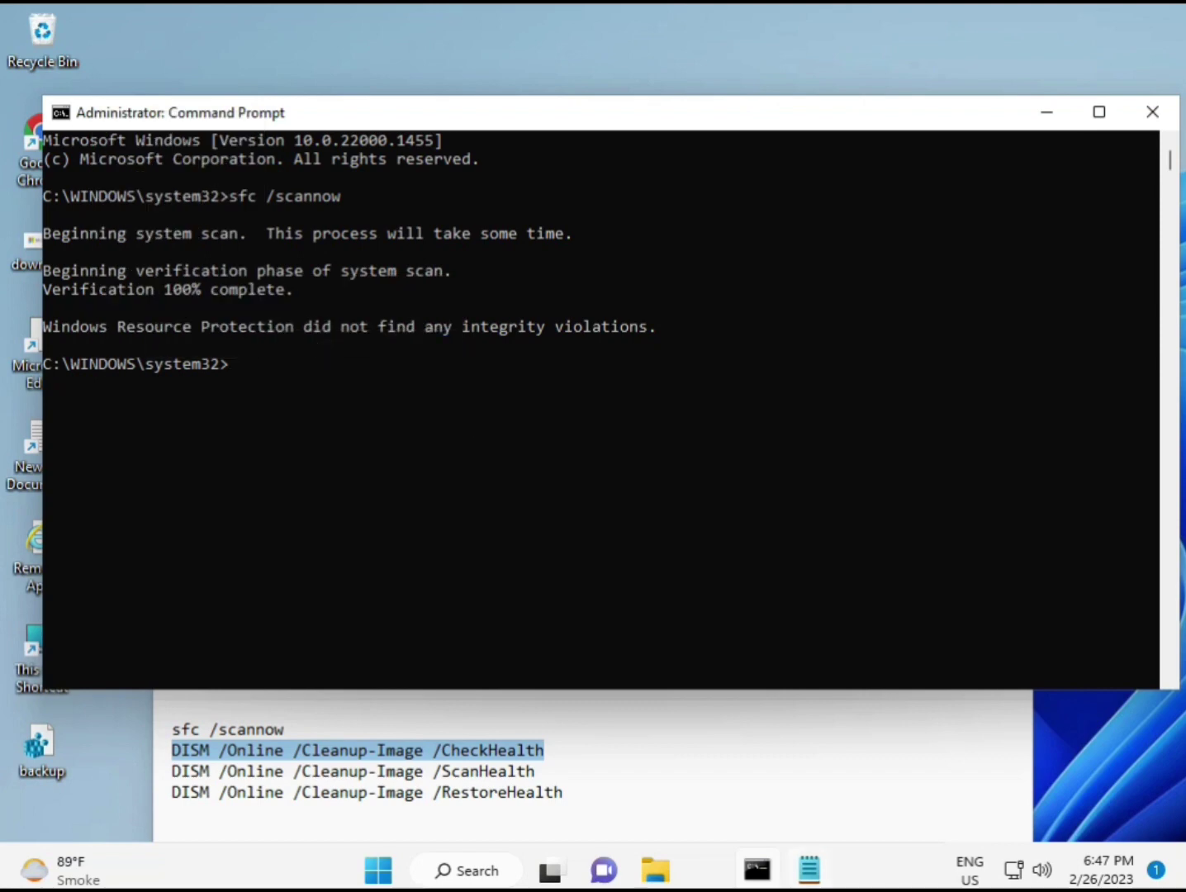
{"action": "mouse_move", "coordinate": [809, 868]}
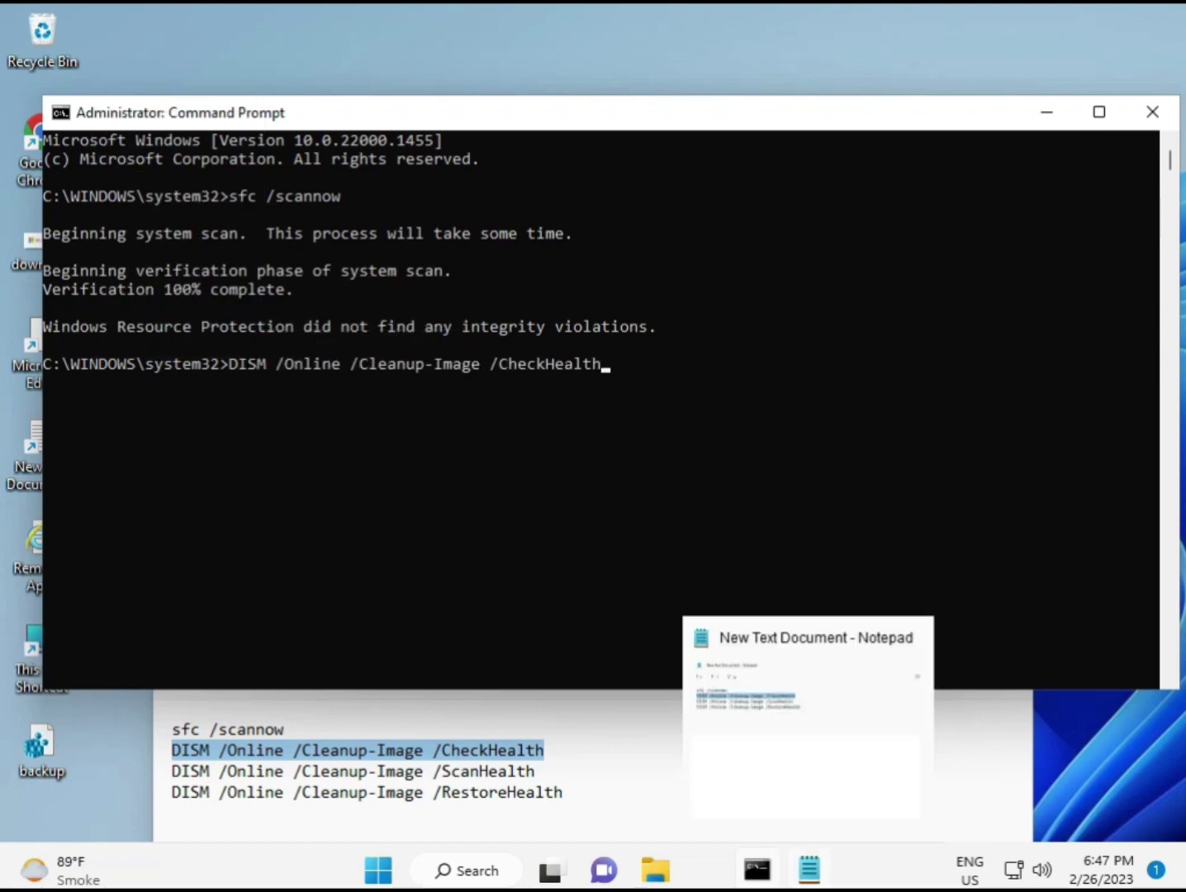
{"action": "left_click", "coordinate": [227, 366]}
{"action": "key", "text": "Return"}
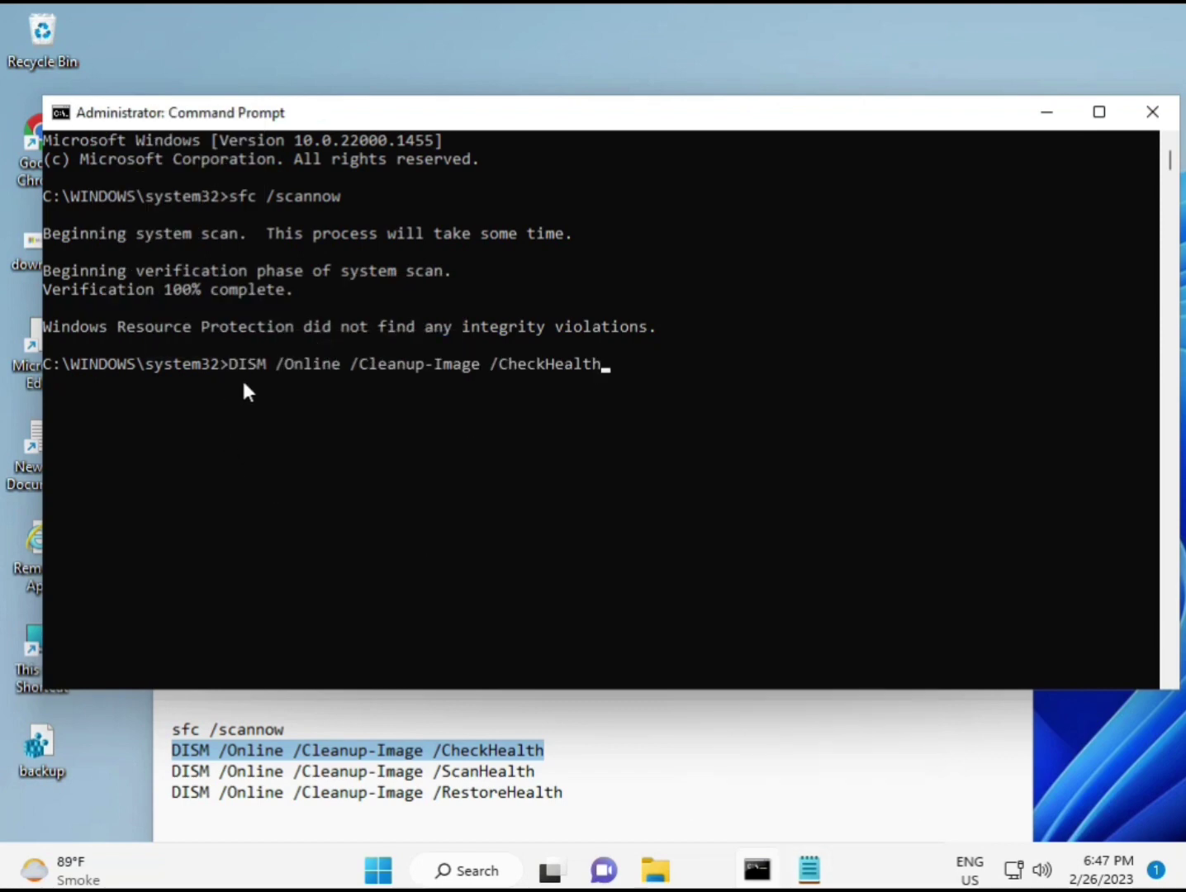
{"action": "key", "text": "Return"}
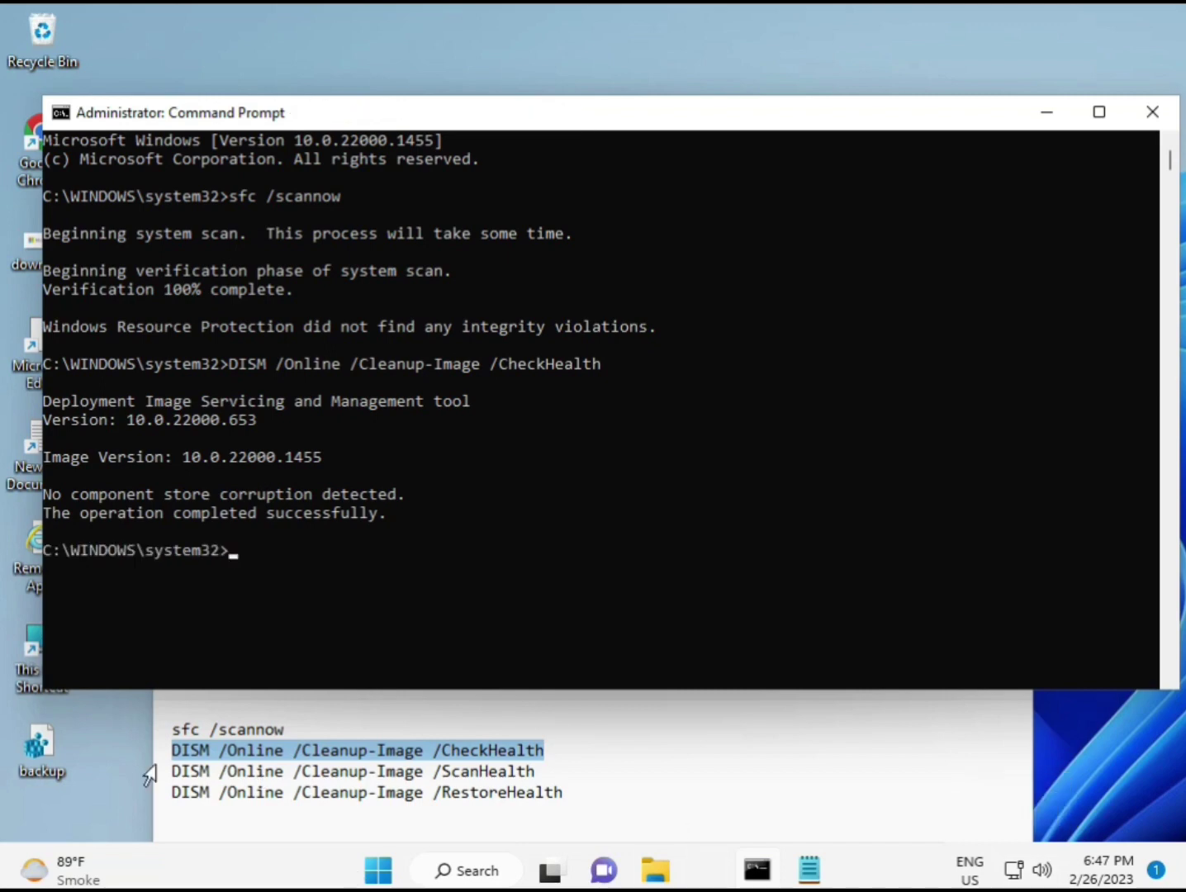
{"action": "left_click", "coordinate": [175, 774]}
Copy DISM /Online /Cleanup-Image /ScanHealth from Notepad, right-click paste it in the console, and run it
{"action": "left_click", "coordinate": [561, 772], "text": "shift"}
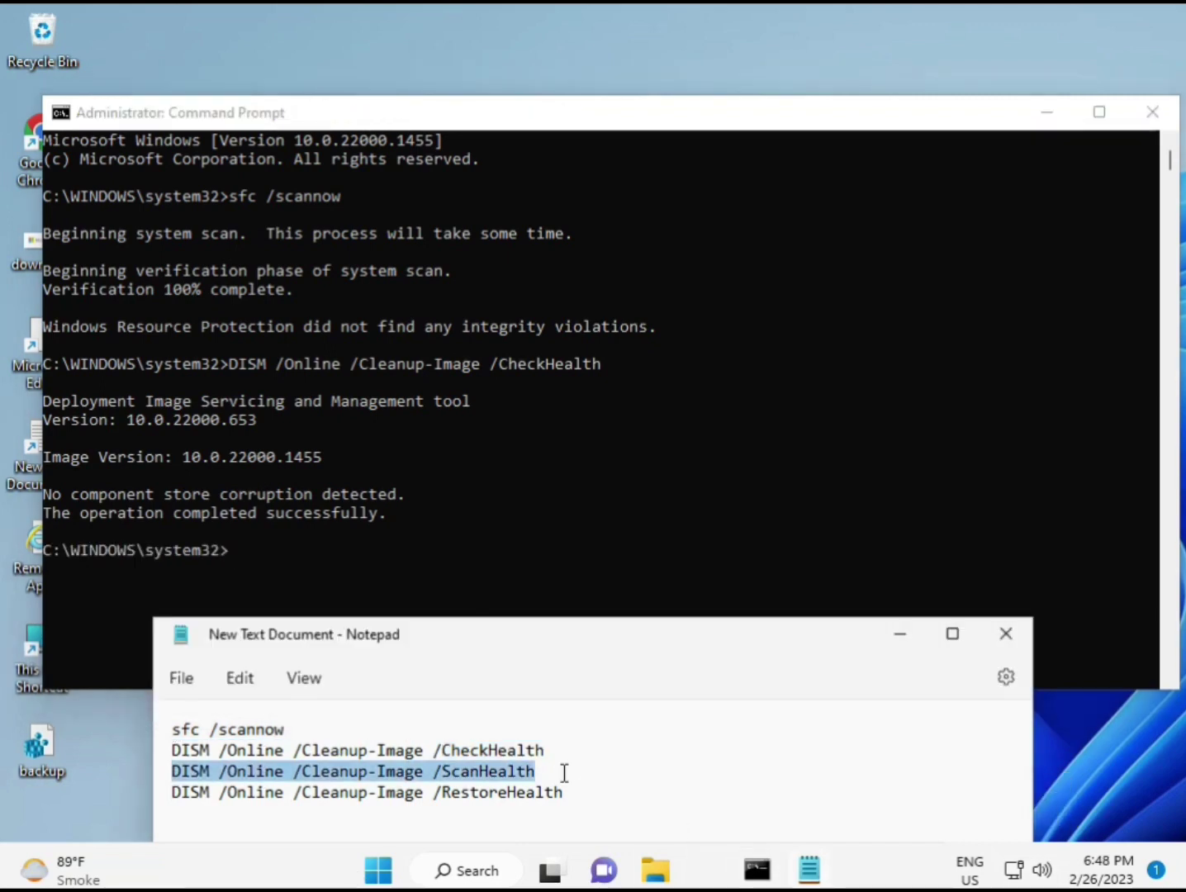
{"action": "right_click", "coordinate": [518, 772]}
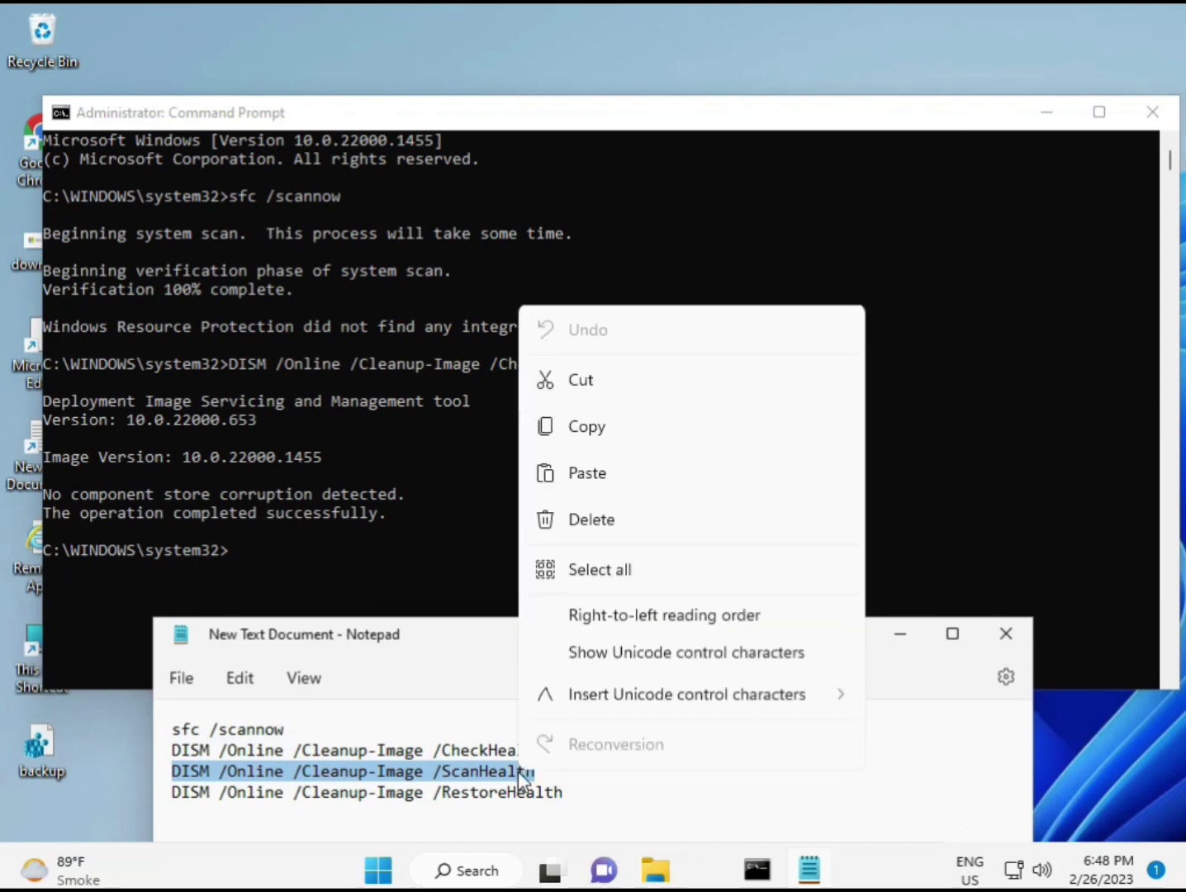
{"action": "left_click", "coordinate": [575, 438]}
{"action": "left_click", "coordinate": [274, 552]}
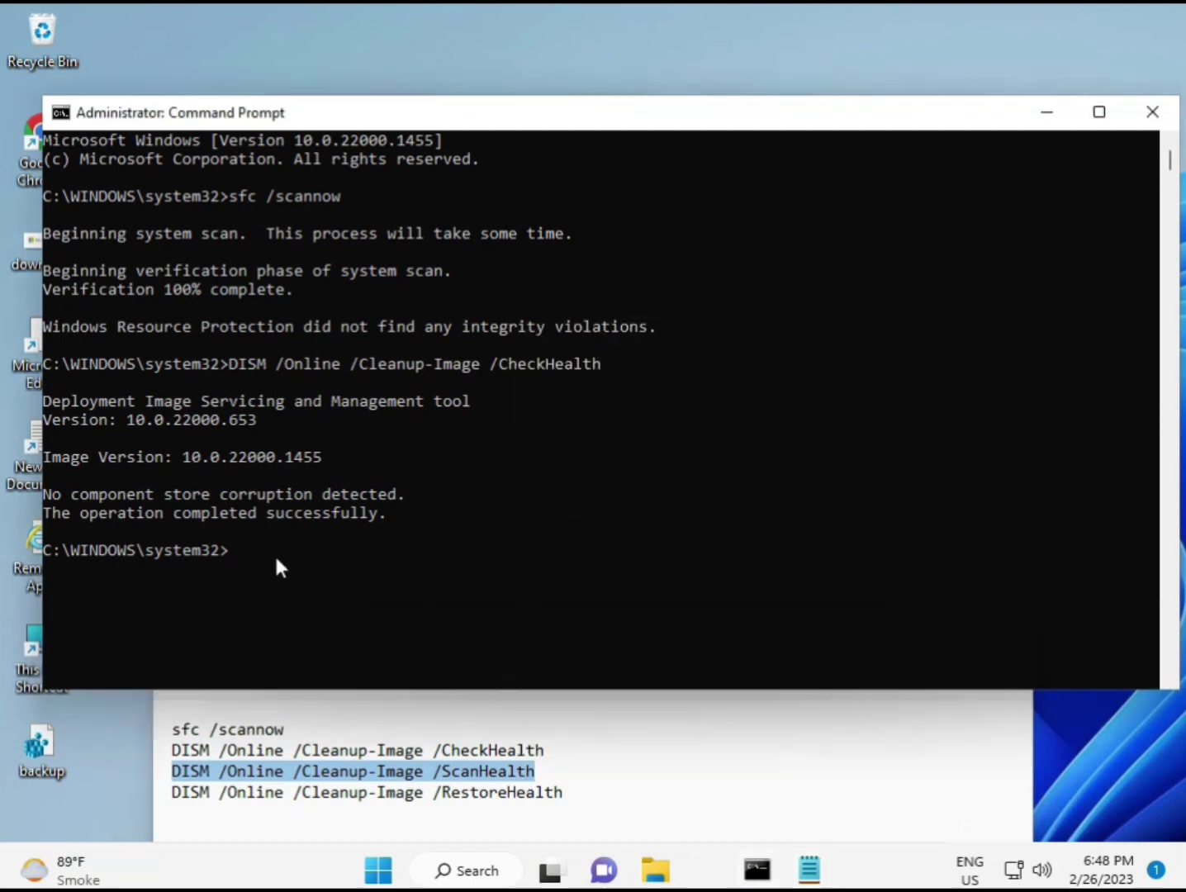
{"action": "left_click", "coordinate": [236, 551]}
{"action": "right_click", "coordinate": [234, 549]}
{"action": "right_click", "coordinate": [234, 548]}
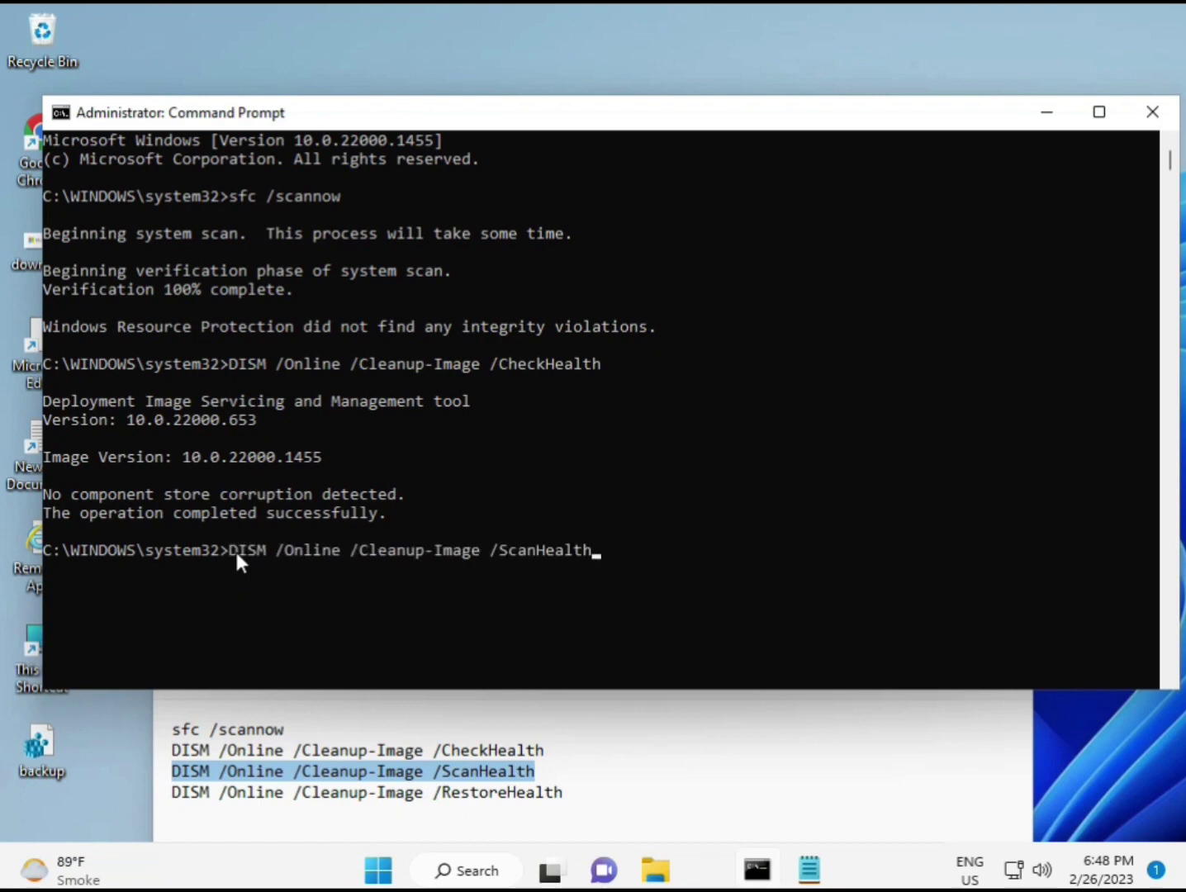
{"action": "key", "text": "Return"}
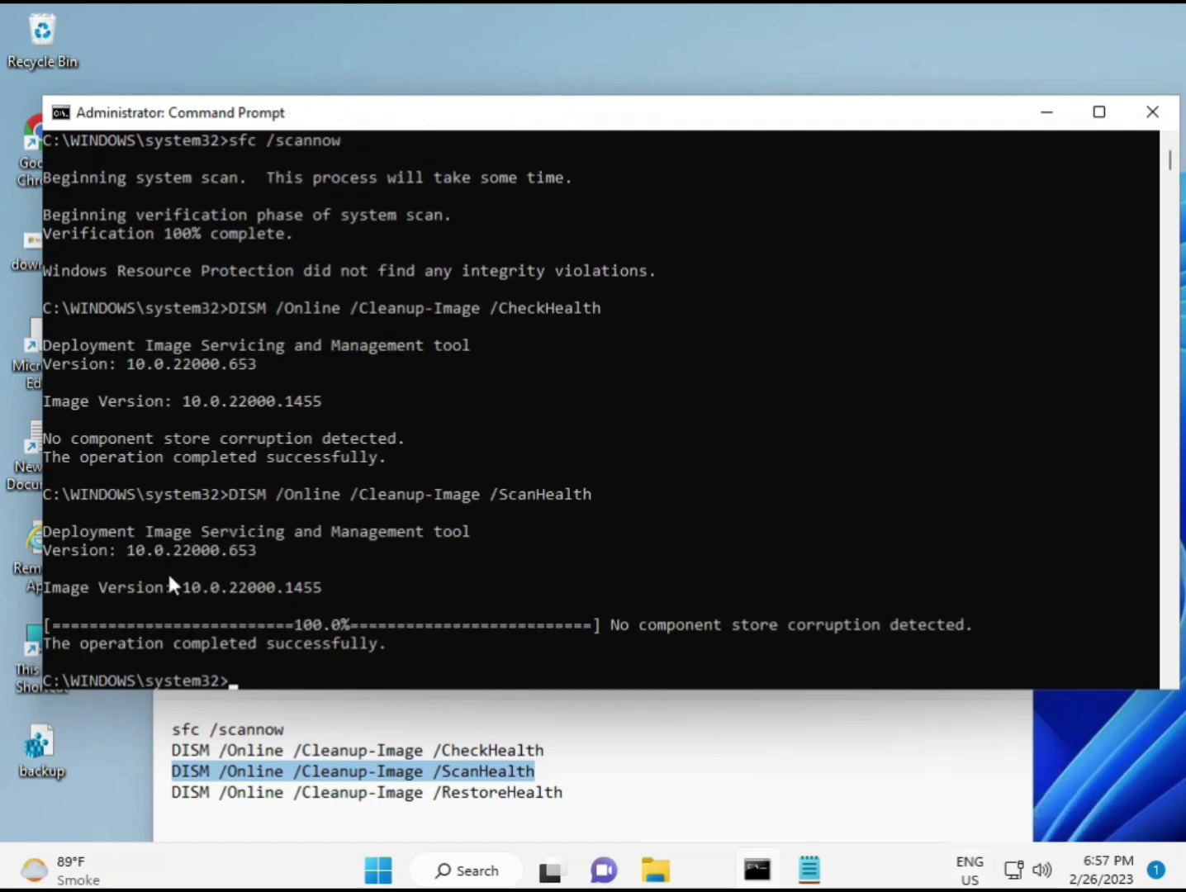
{"action": "left_click_drag", "start_coordinate": [264, 642], "coordinate": [386, 644]}
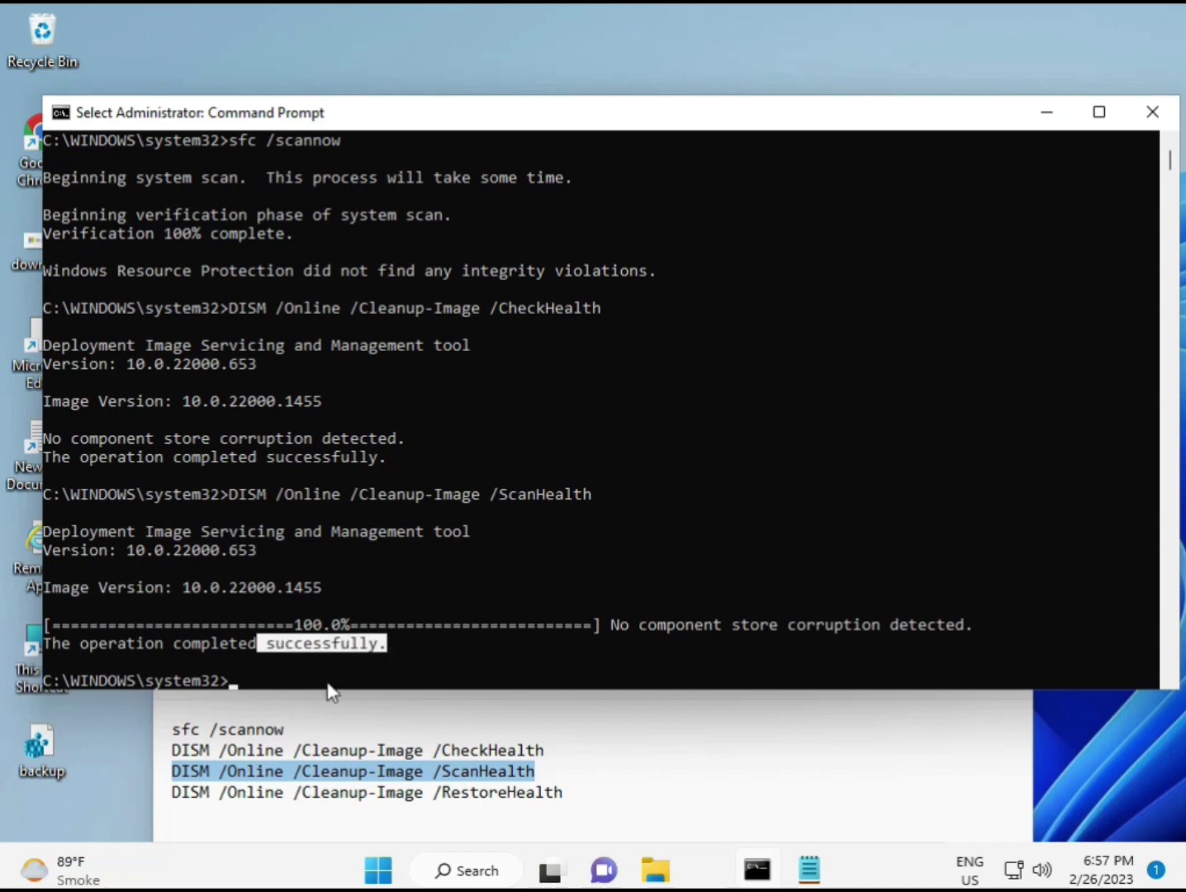
Copy the DISM /Online /Cleanup-Image /RestoreHealth line from the Notepad notes
{"action": "left_click", "coordinate": [279, 793]}
{"action": "triple_click", "coordinate": [278, 794]}
{"action": "right_click", "coordinate": [279, 797]}
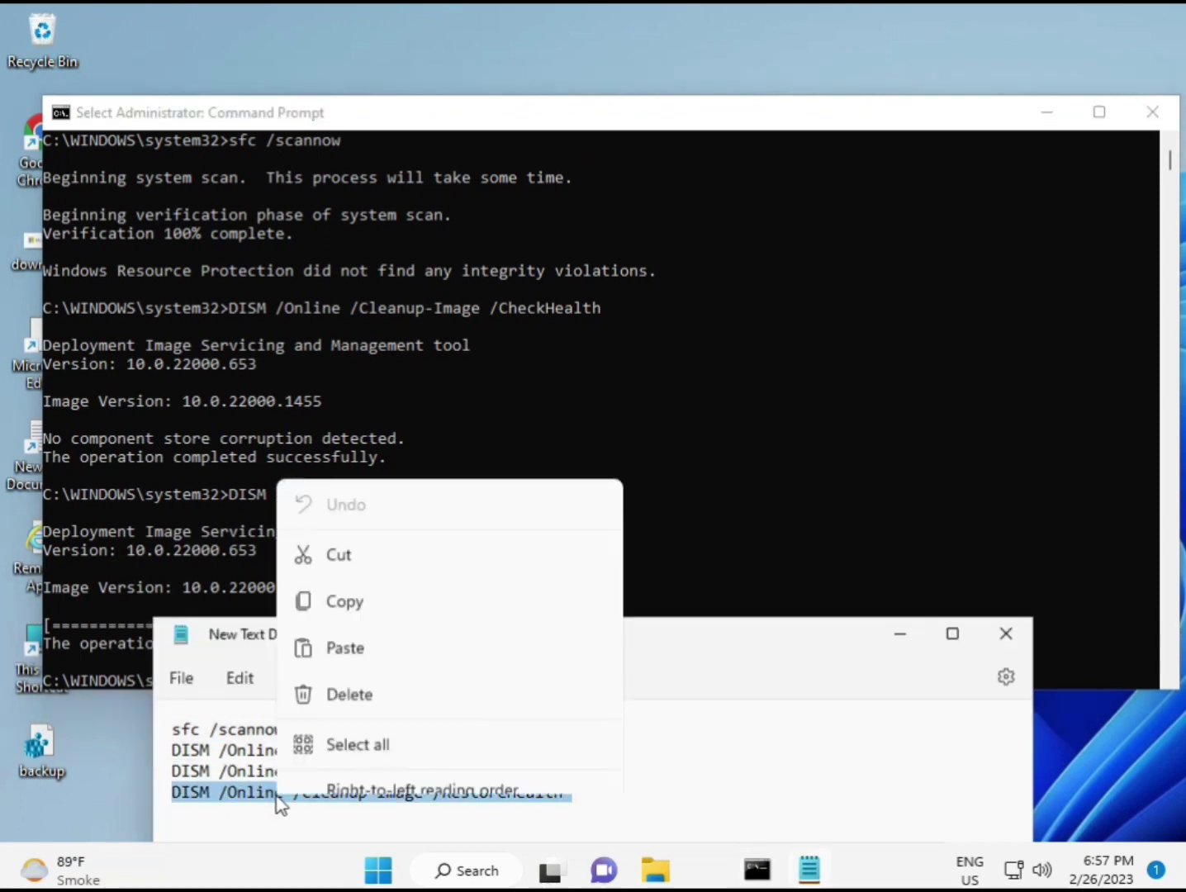
{"action": "left_click", "coordinate": [351, 456]}
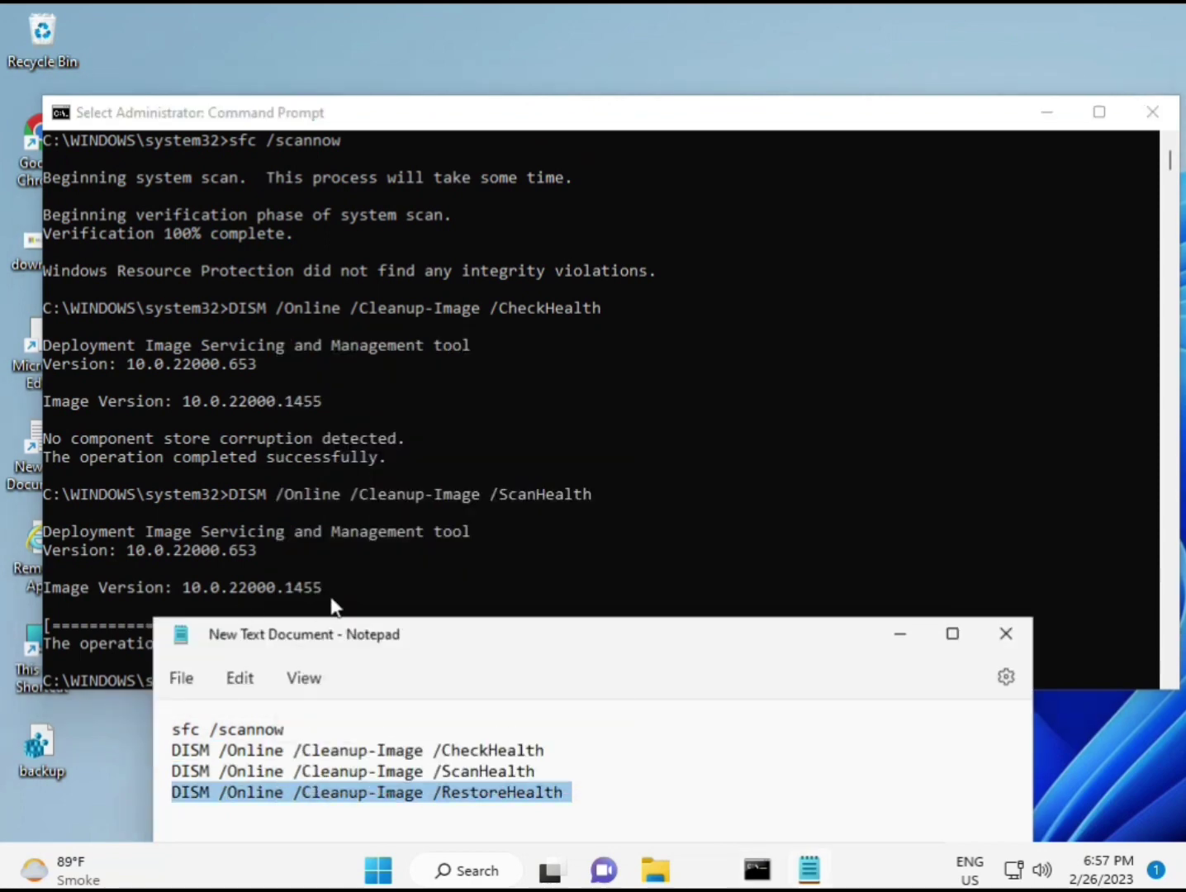
{"action": "left_click", "coordinate": [259, 661]}
Paste the RestoreHealth command into Command Prompt and start the repair
{"action": "left_click", "coordinate": [235, 688]}
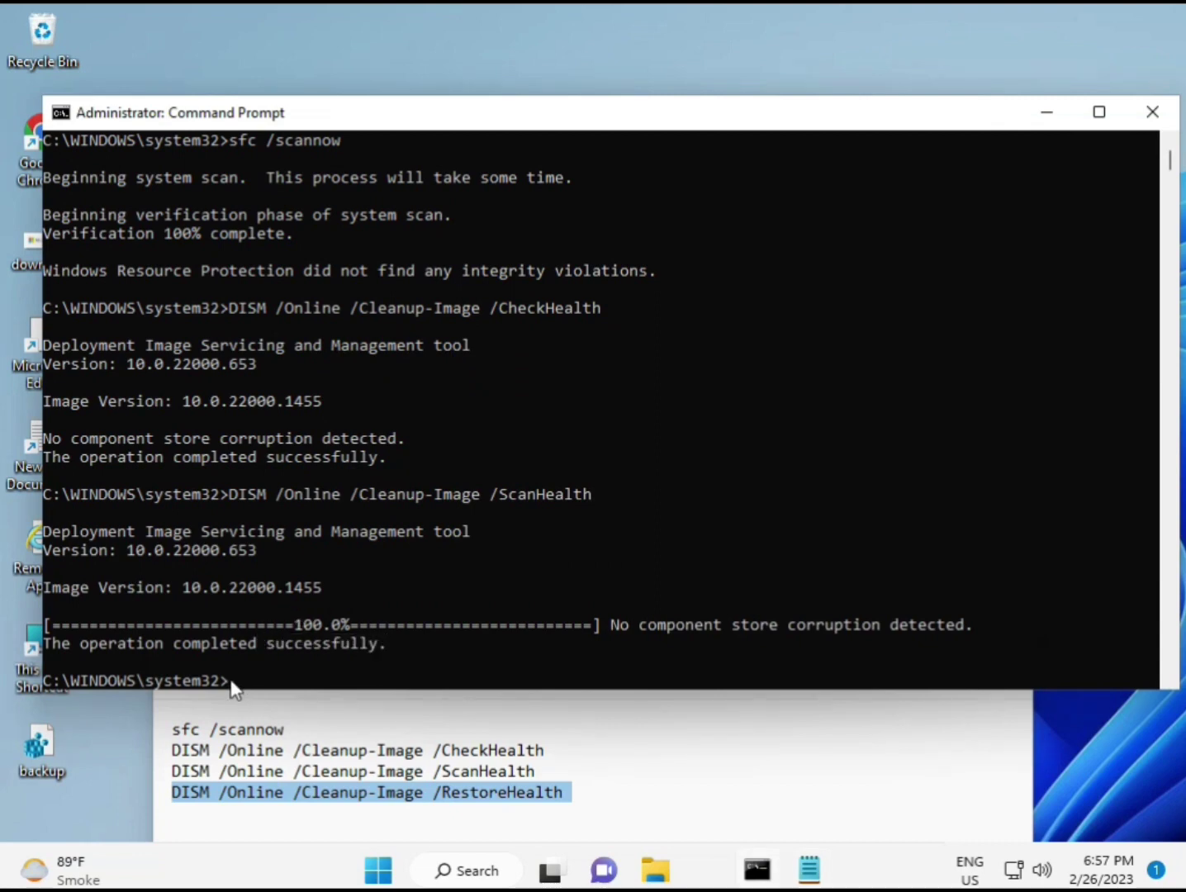
{"action": "left_click", "coordinate": [234, 687]}
{"action": "left_click", "coordinate": [234, 688]}
{"action": "right_click", "coordinate": [232, 687]}
{"action": "scroll", "coordinate": [758, 601], "scroll_direction": "down", "scroll_amount": 9}
{"action": "scroll", "coordinate": [701, 564], "scroll_direction": "up", "scroll_amount": 9}
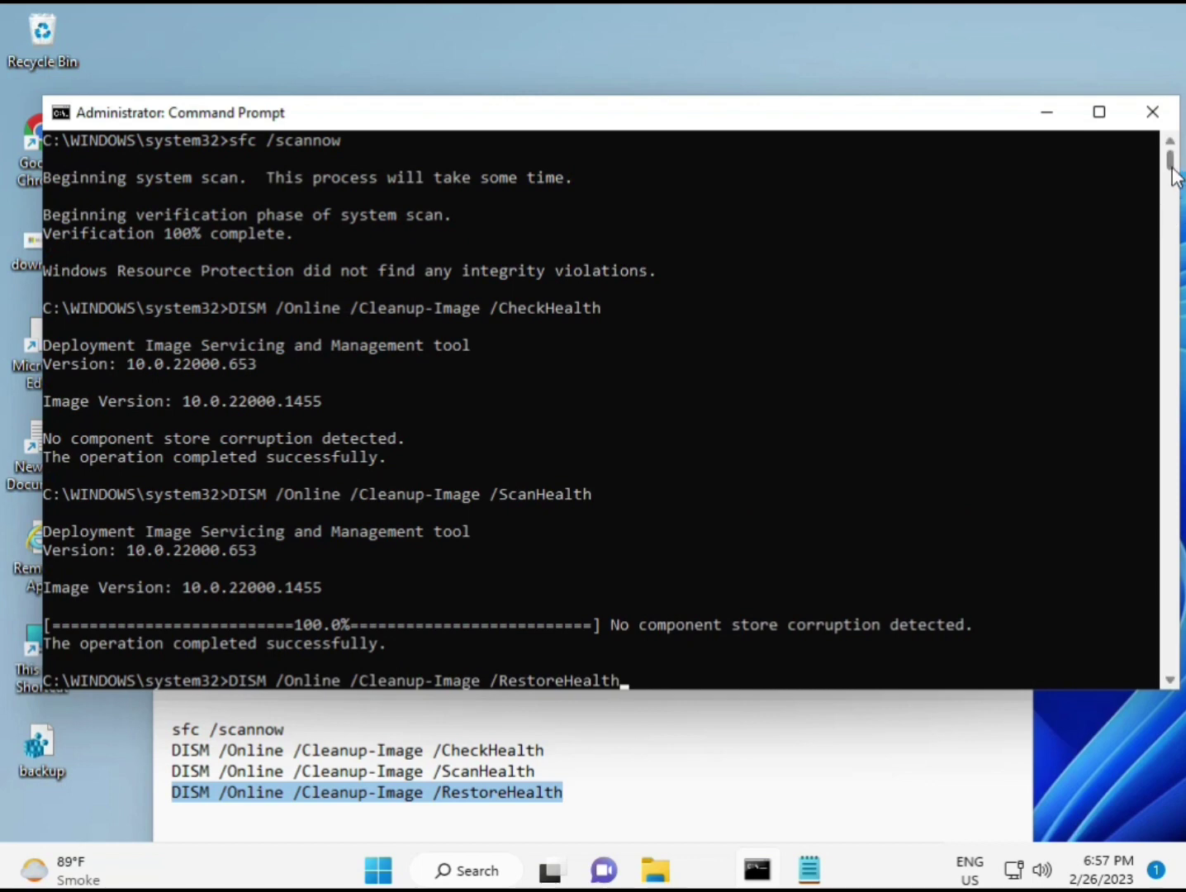
{"action": "scroll", "coordinate": [1171, 167], "scroll_direction": "down", "scroll_amount": 10}
{"action": "scroll", "coordinate": [1172, 173], "scroll_direction": "up", "scroll_amount": 10}
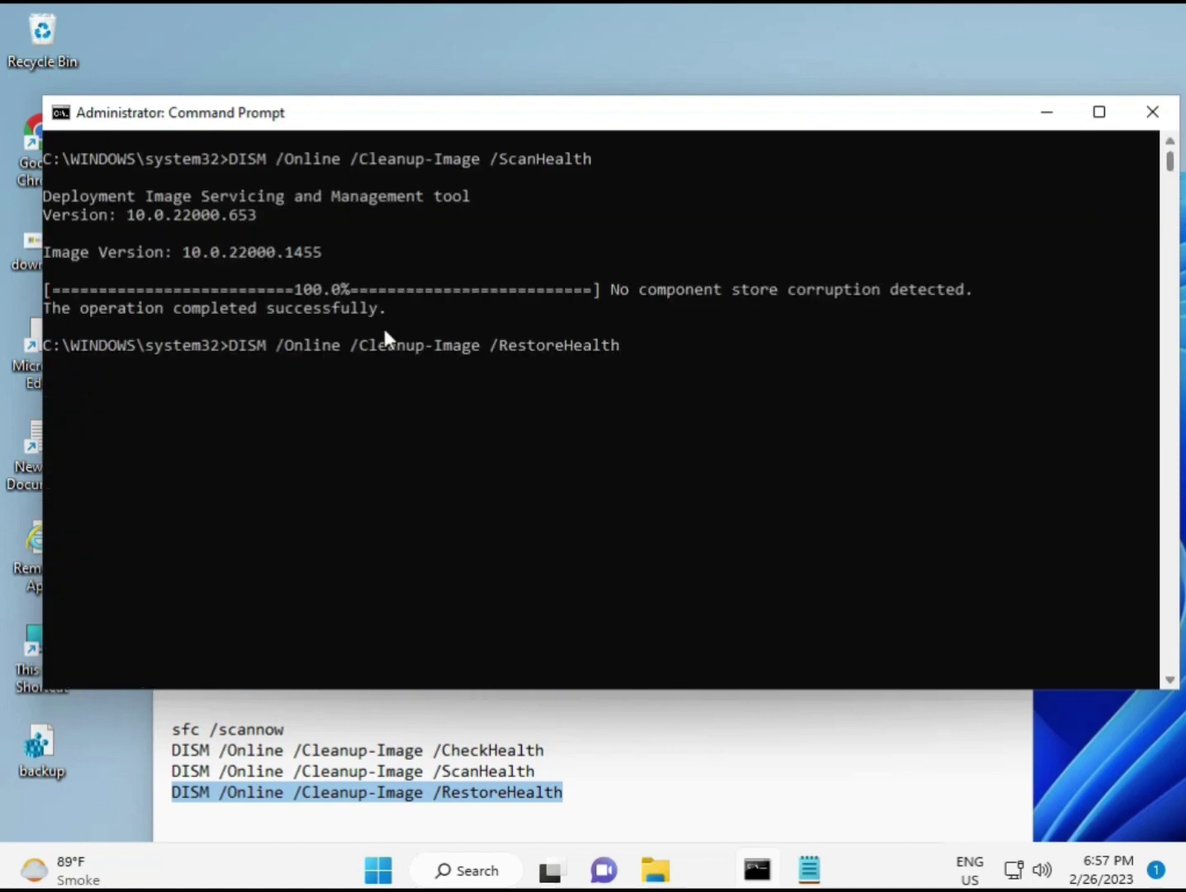
{"action": "left_click", "coordinate": [236, 346]}
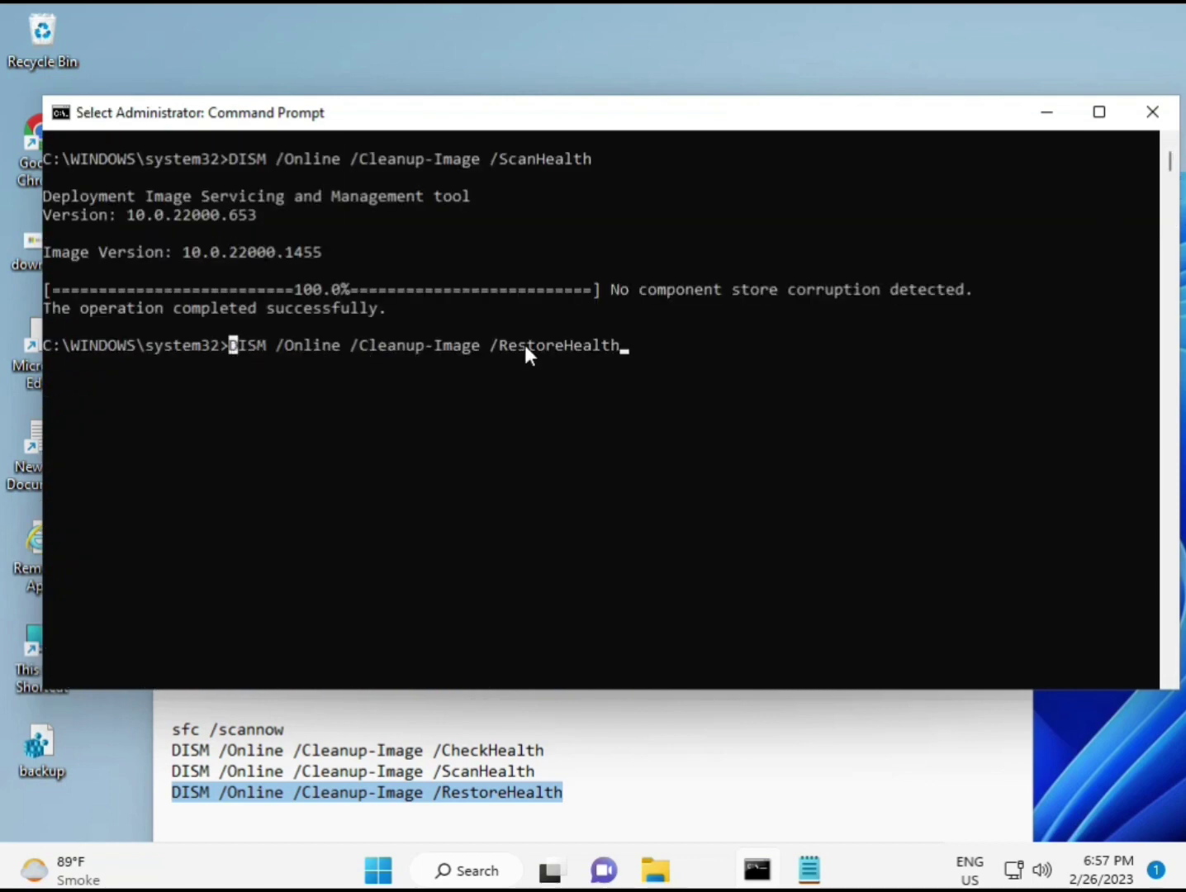
{"action": "key", "text": "Escape"}
{"action": "key", "text": "Return"}
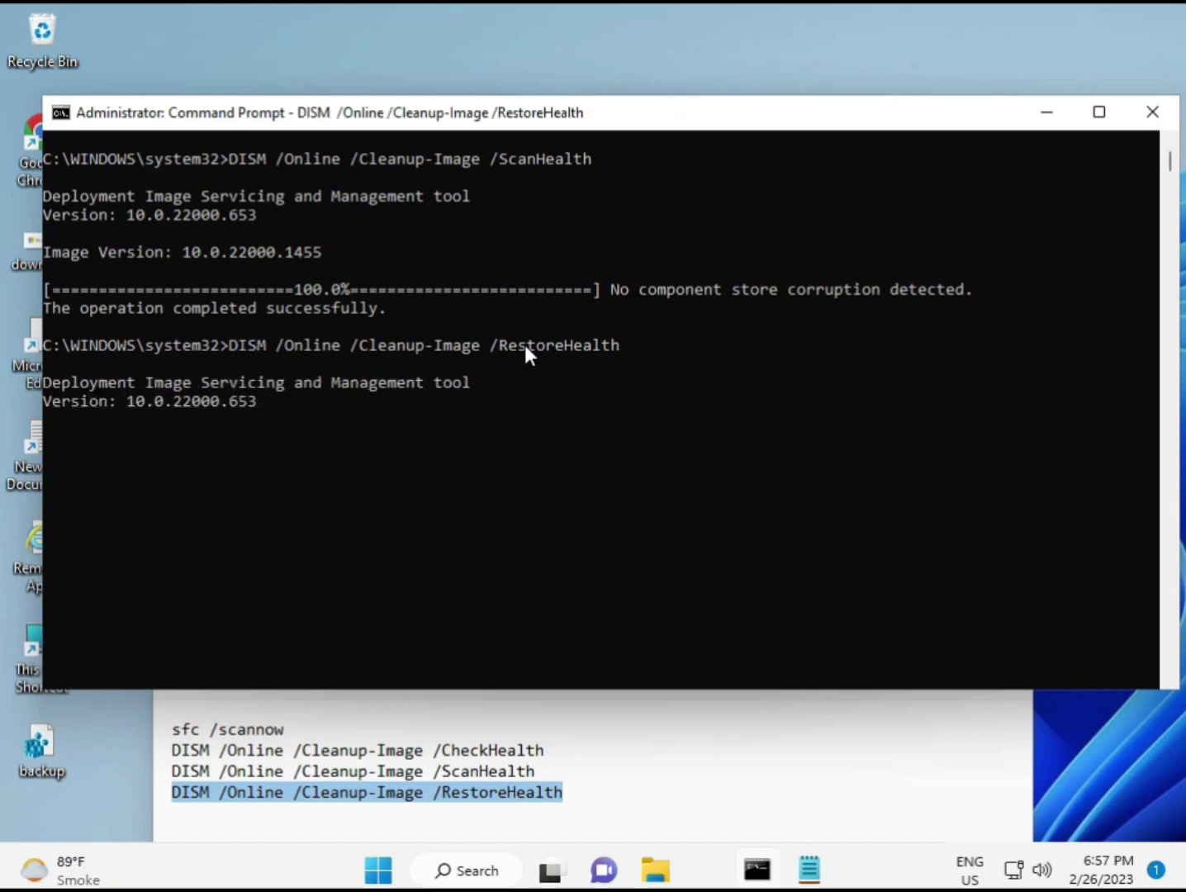